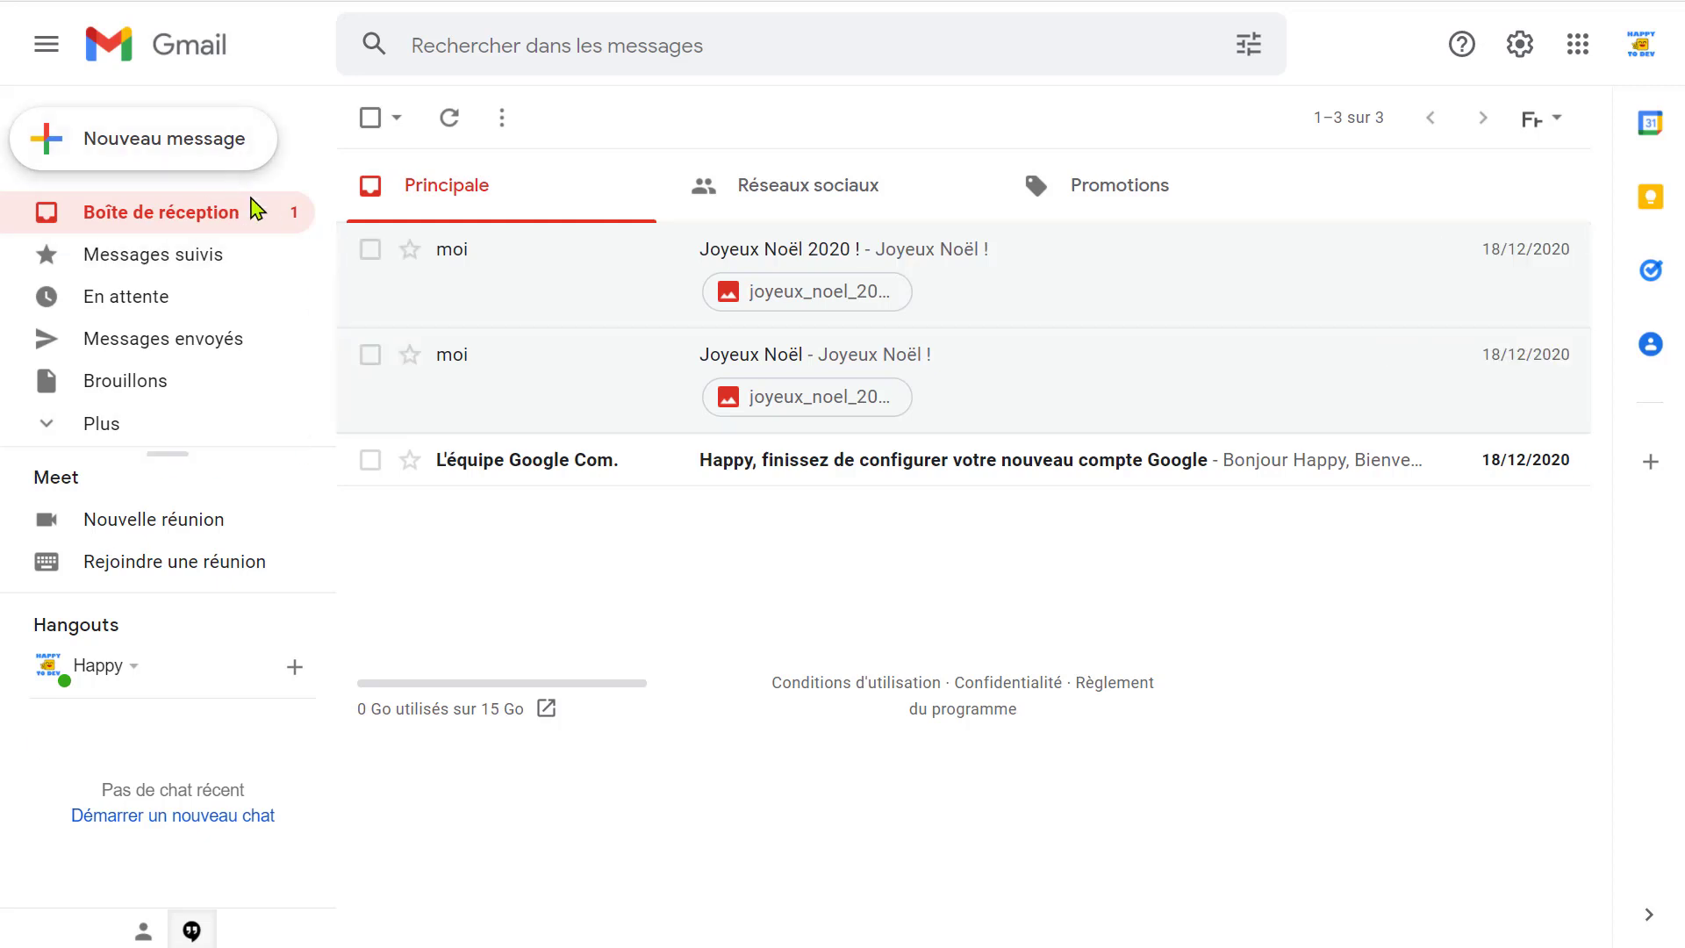
Step: Start a new message and insert nft-france.jpeg from the mechachain folder into its body
click(186, 158)
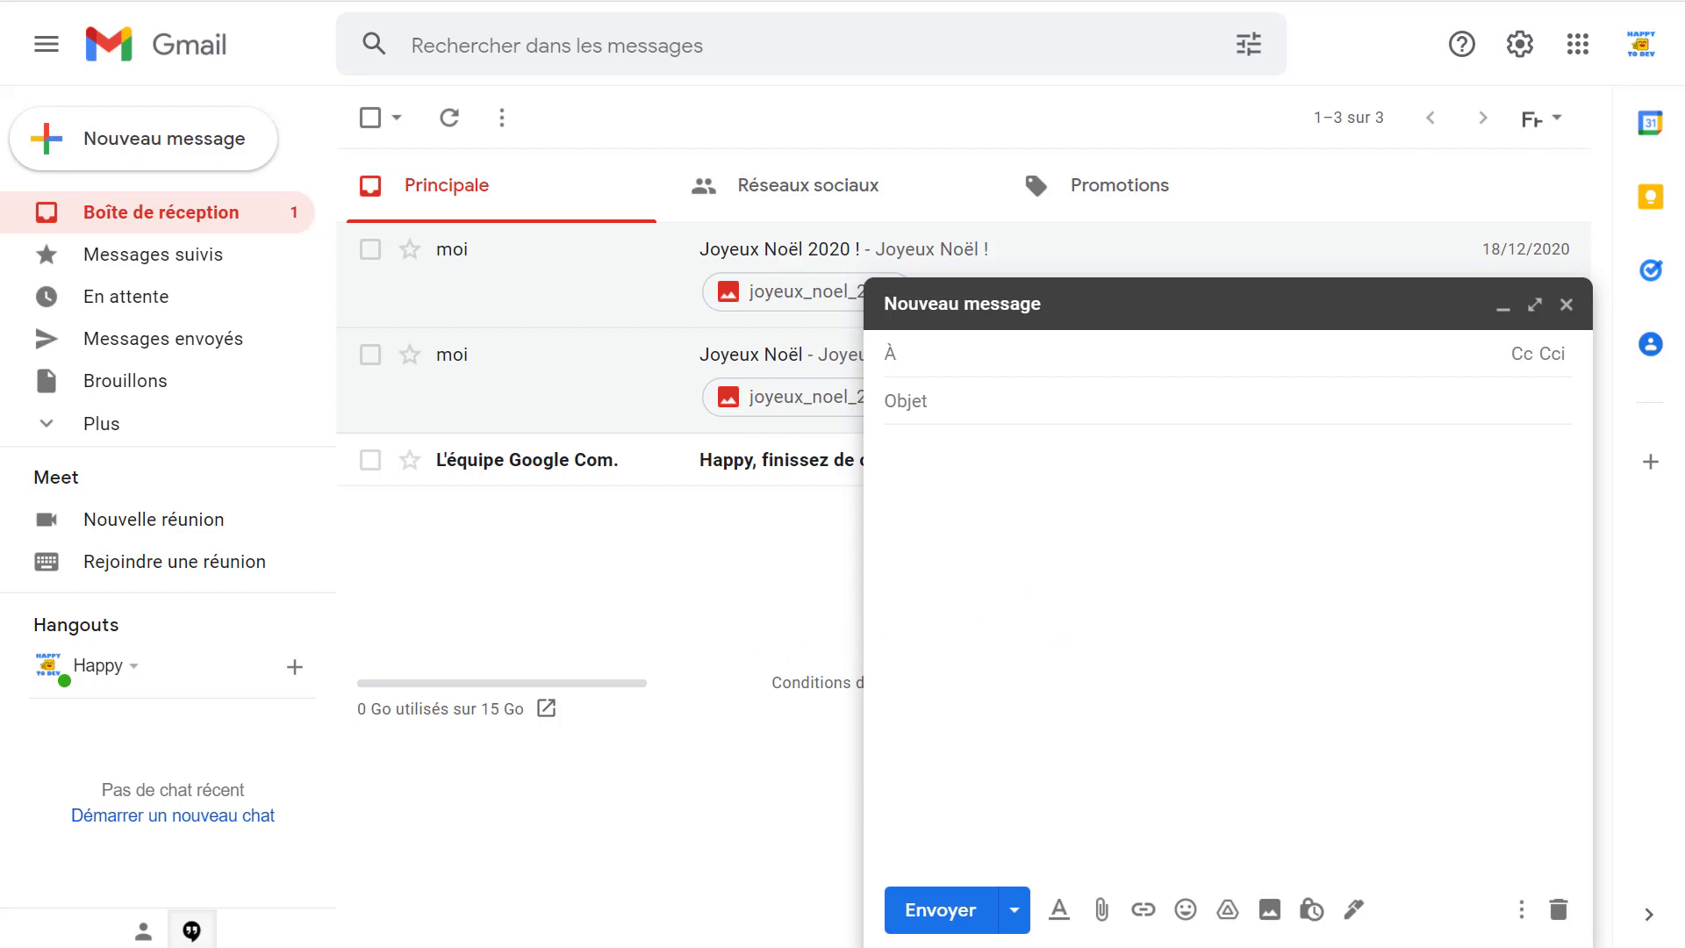
click(735, 946)
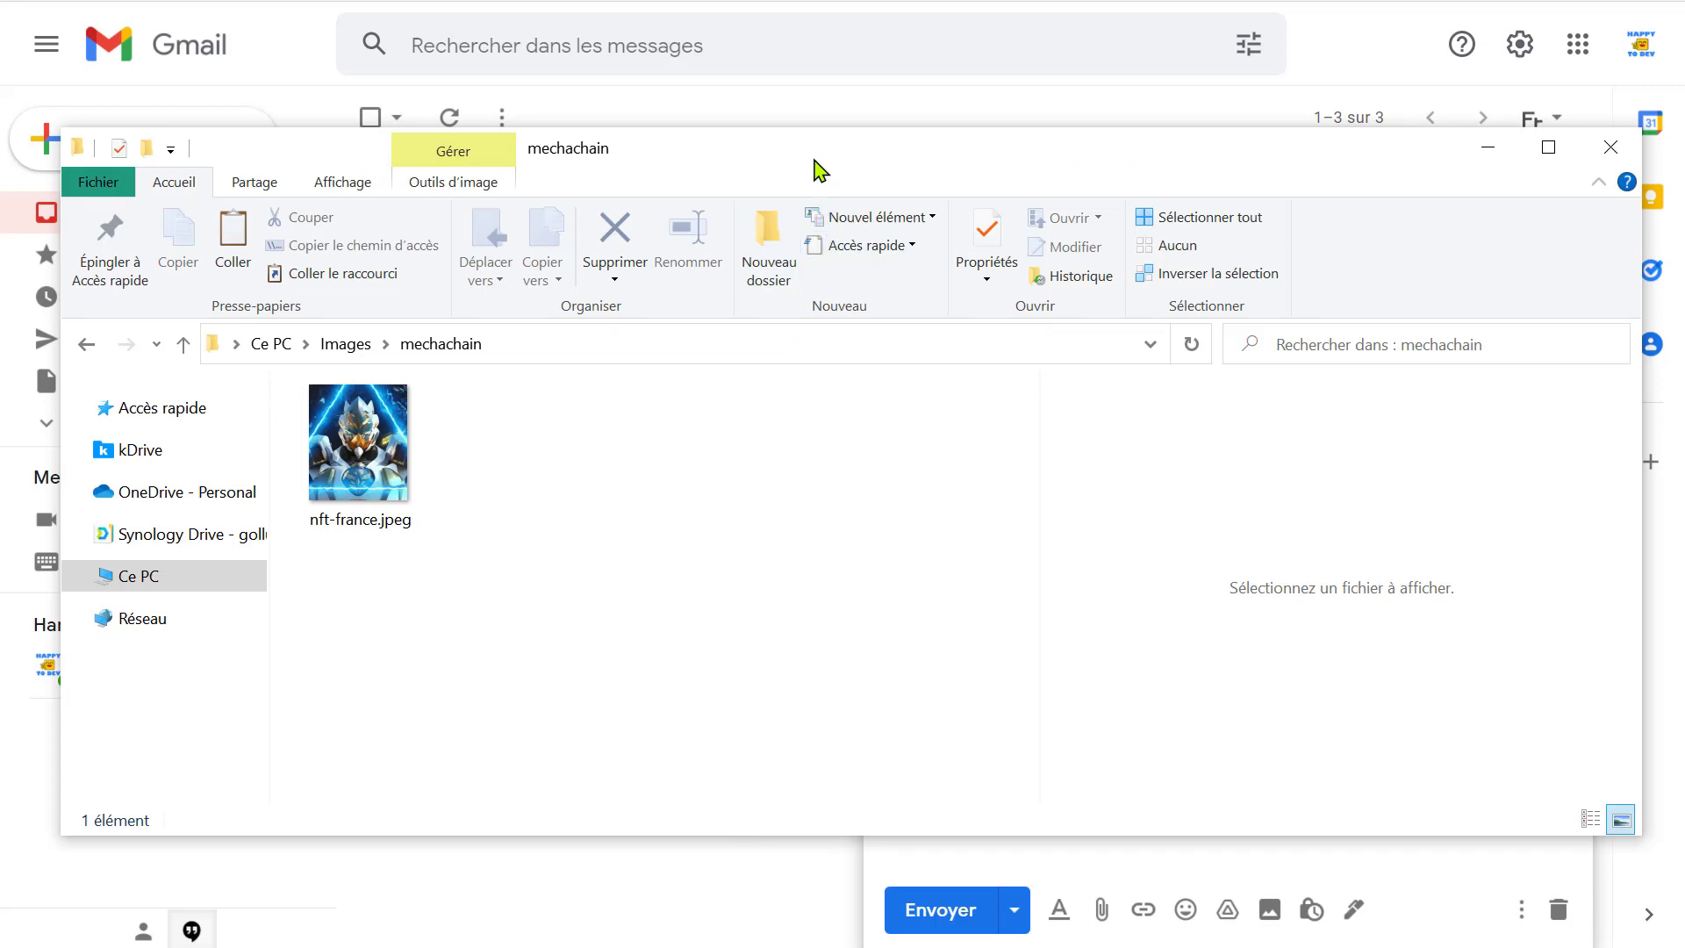
drag(819, 169, 800, 79)
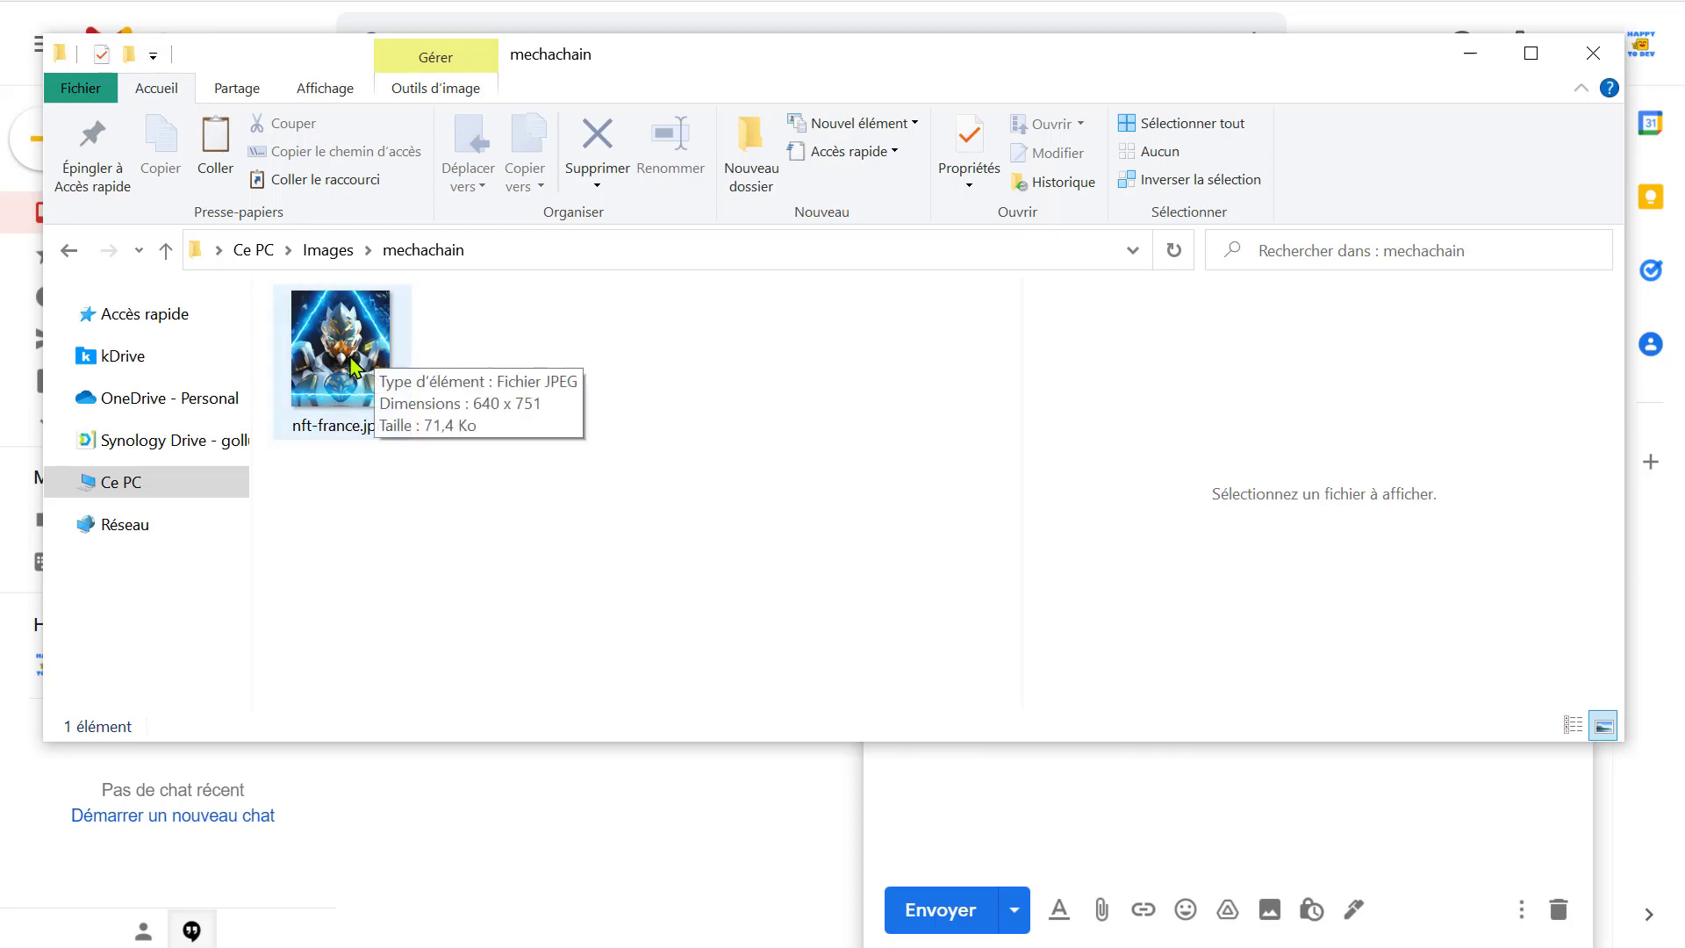
drag(343, 355, 1008, 830)
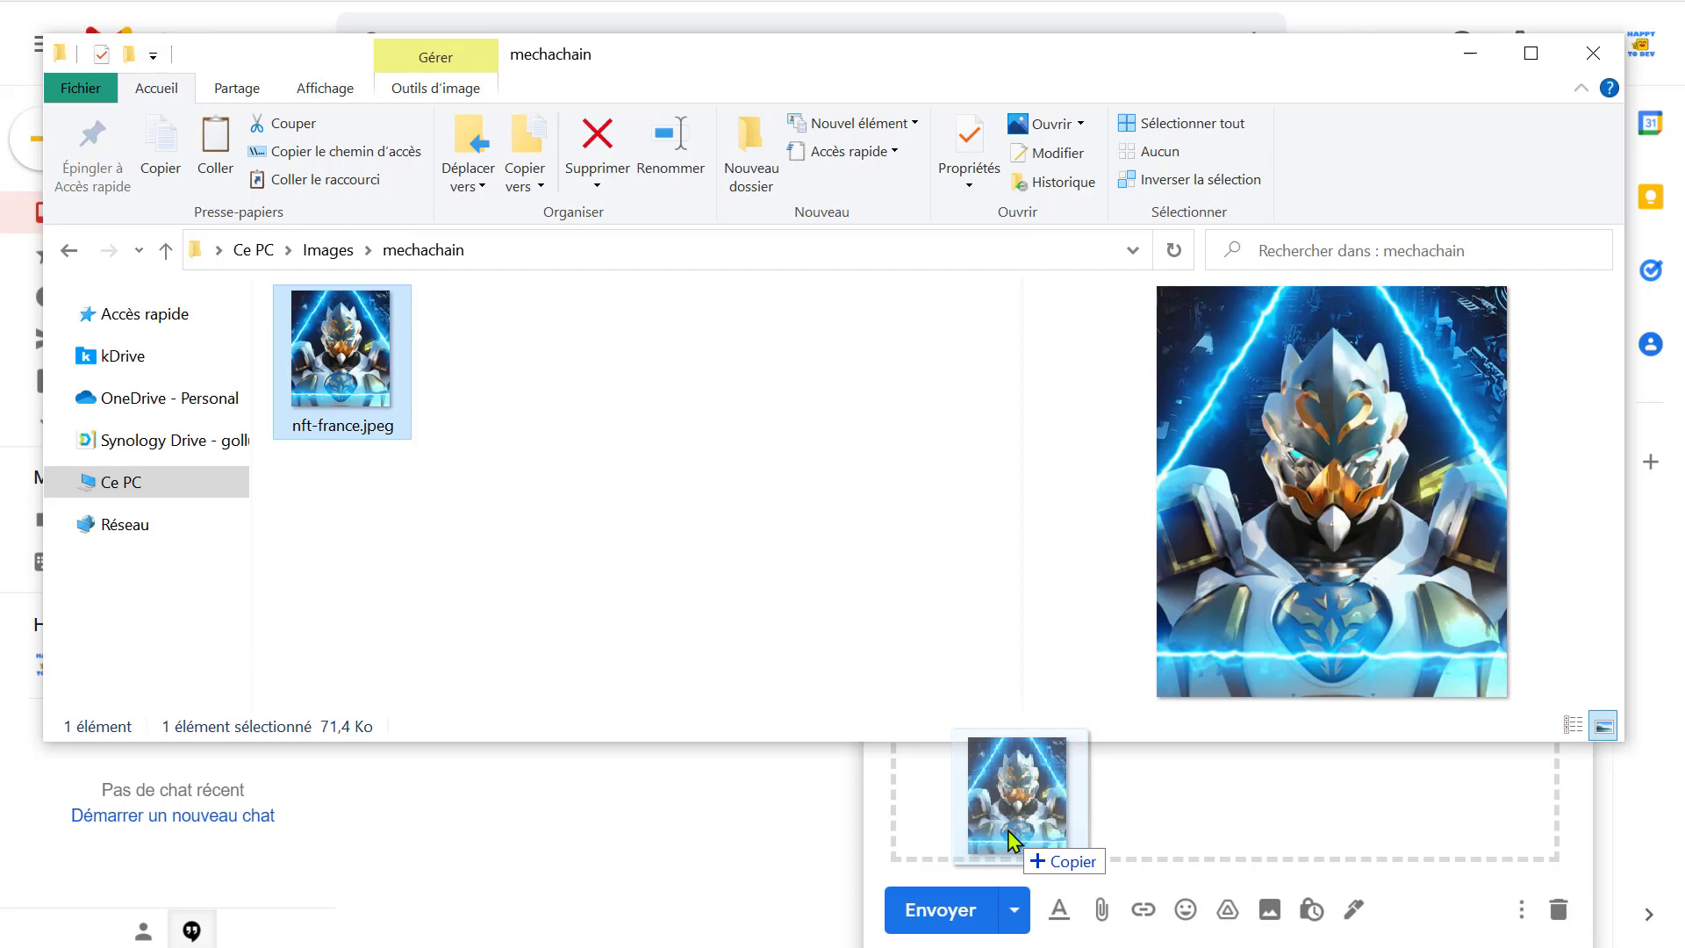
drag(1011, 838, 1008, 835)
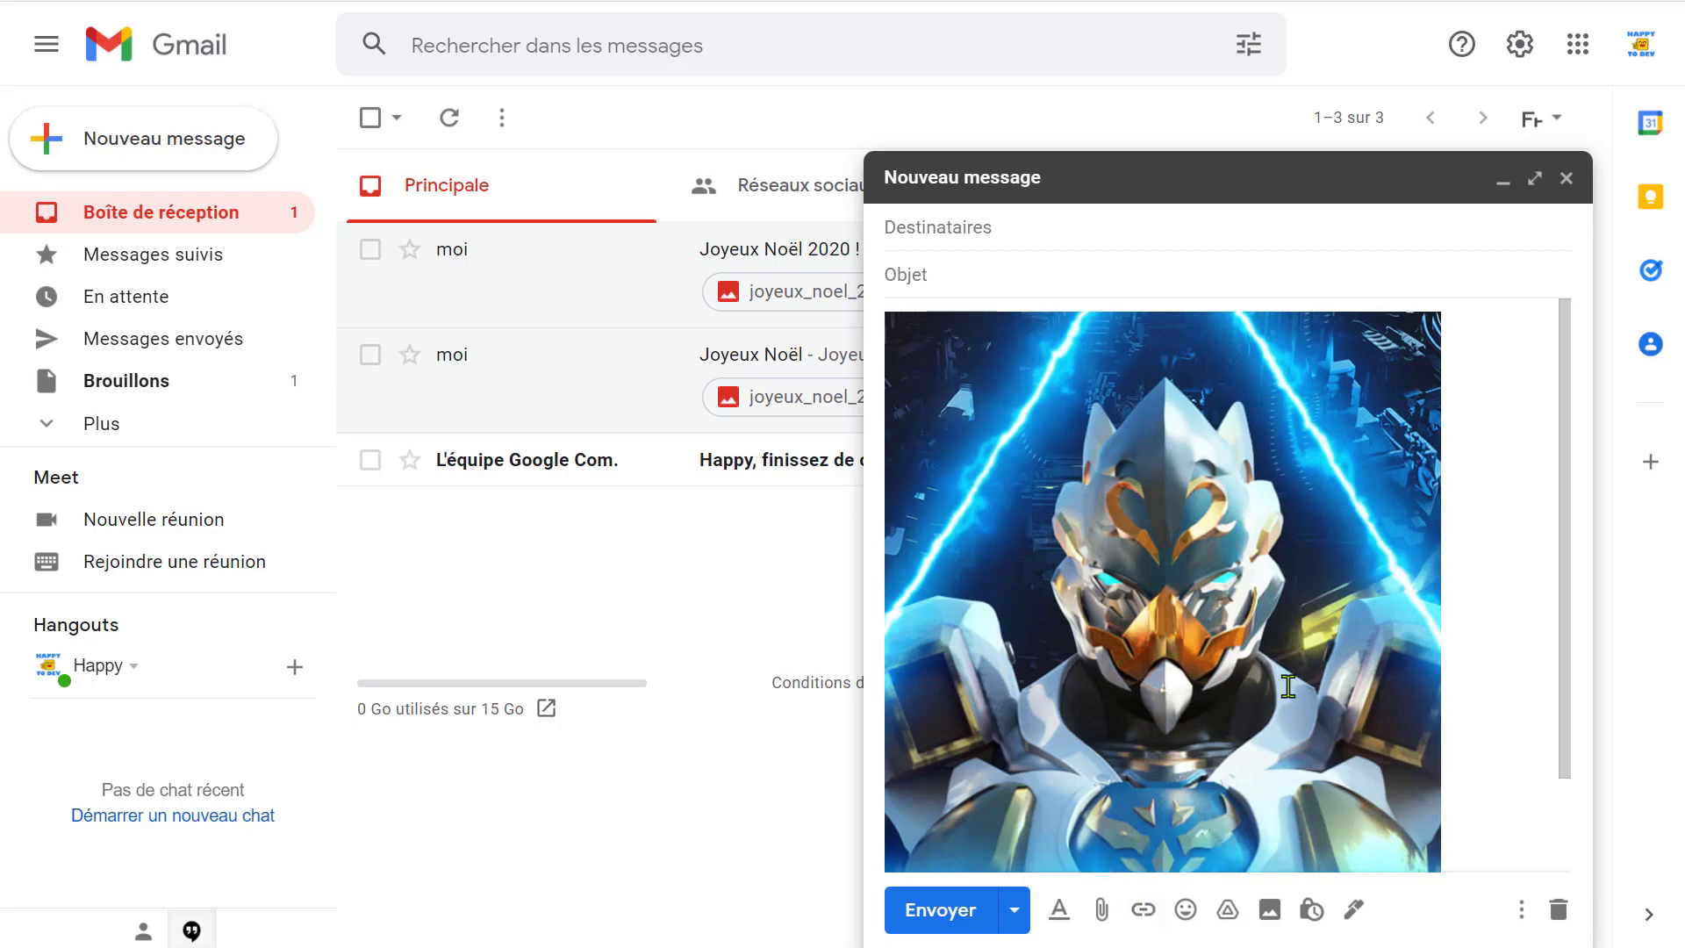
drag(1445, 653, 977, 628)
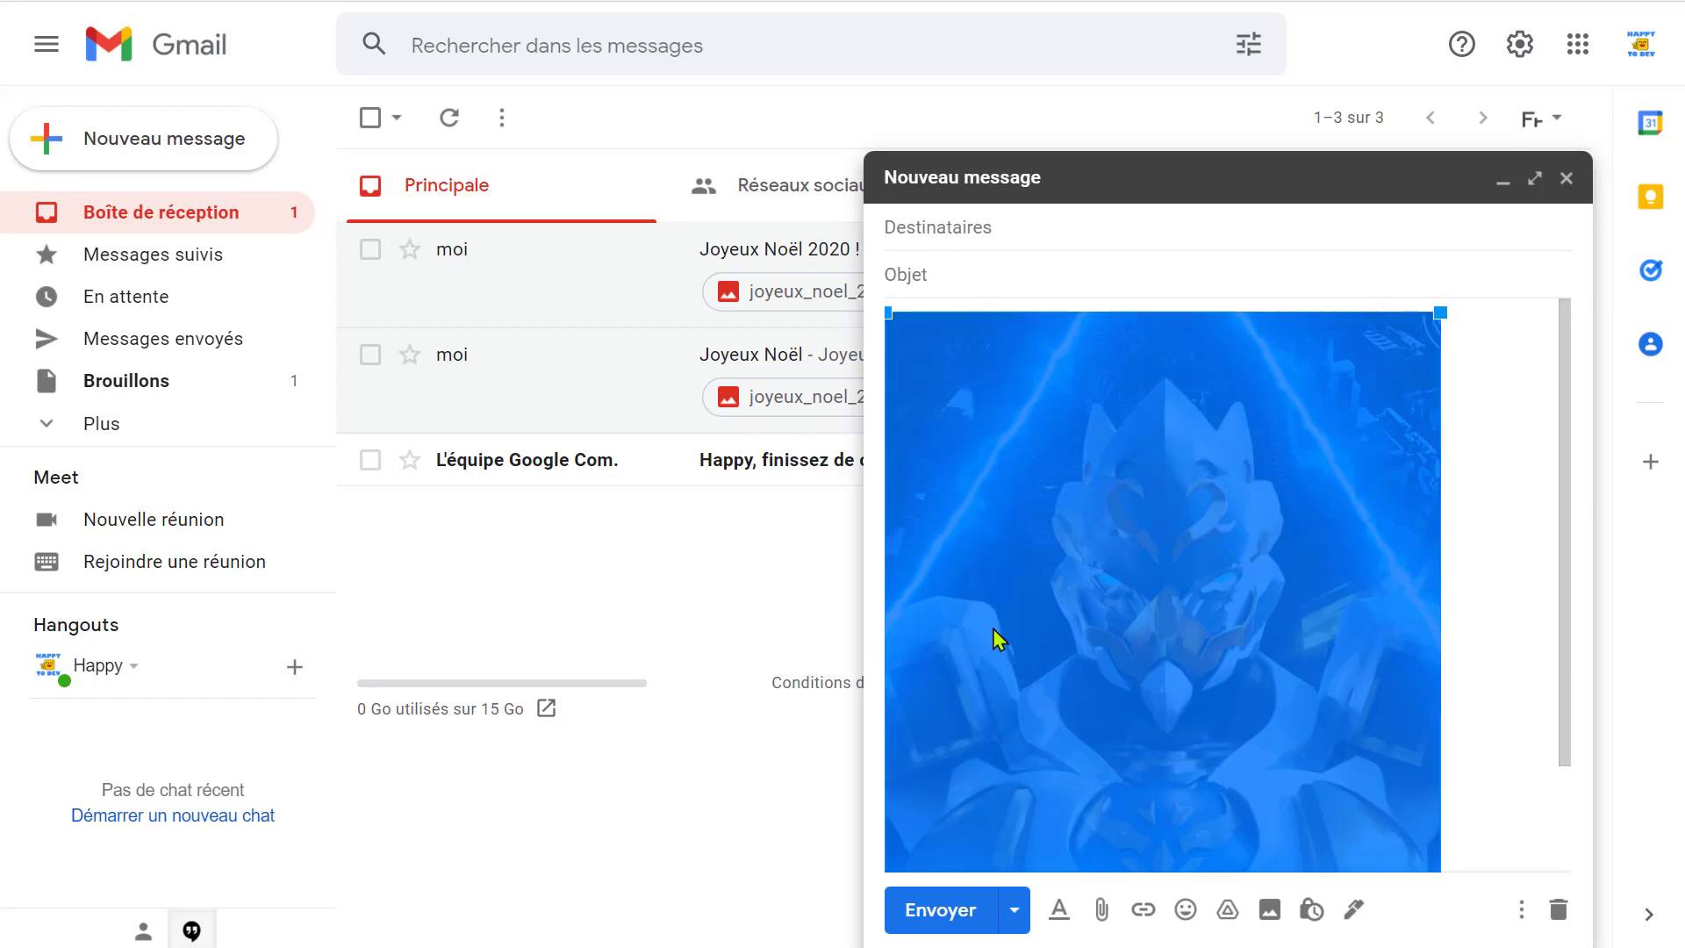
click(1493, 713)
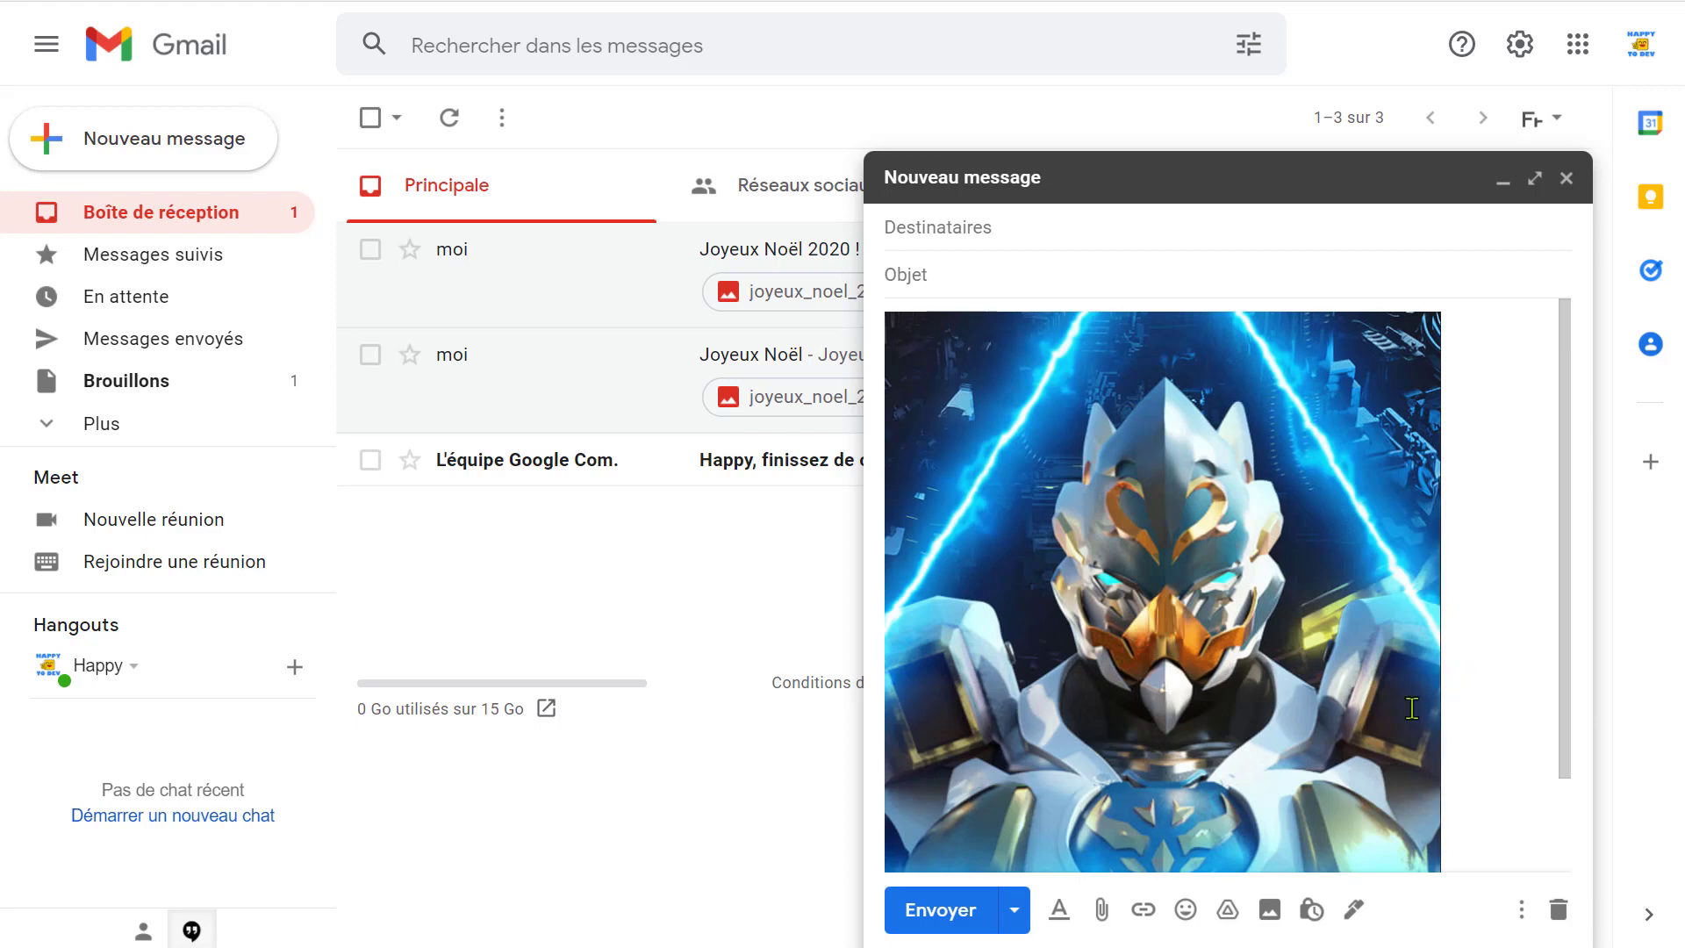
drag(1251, 696, 1079, 681)
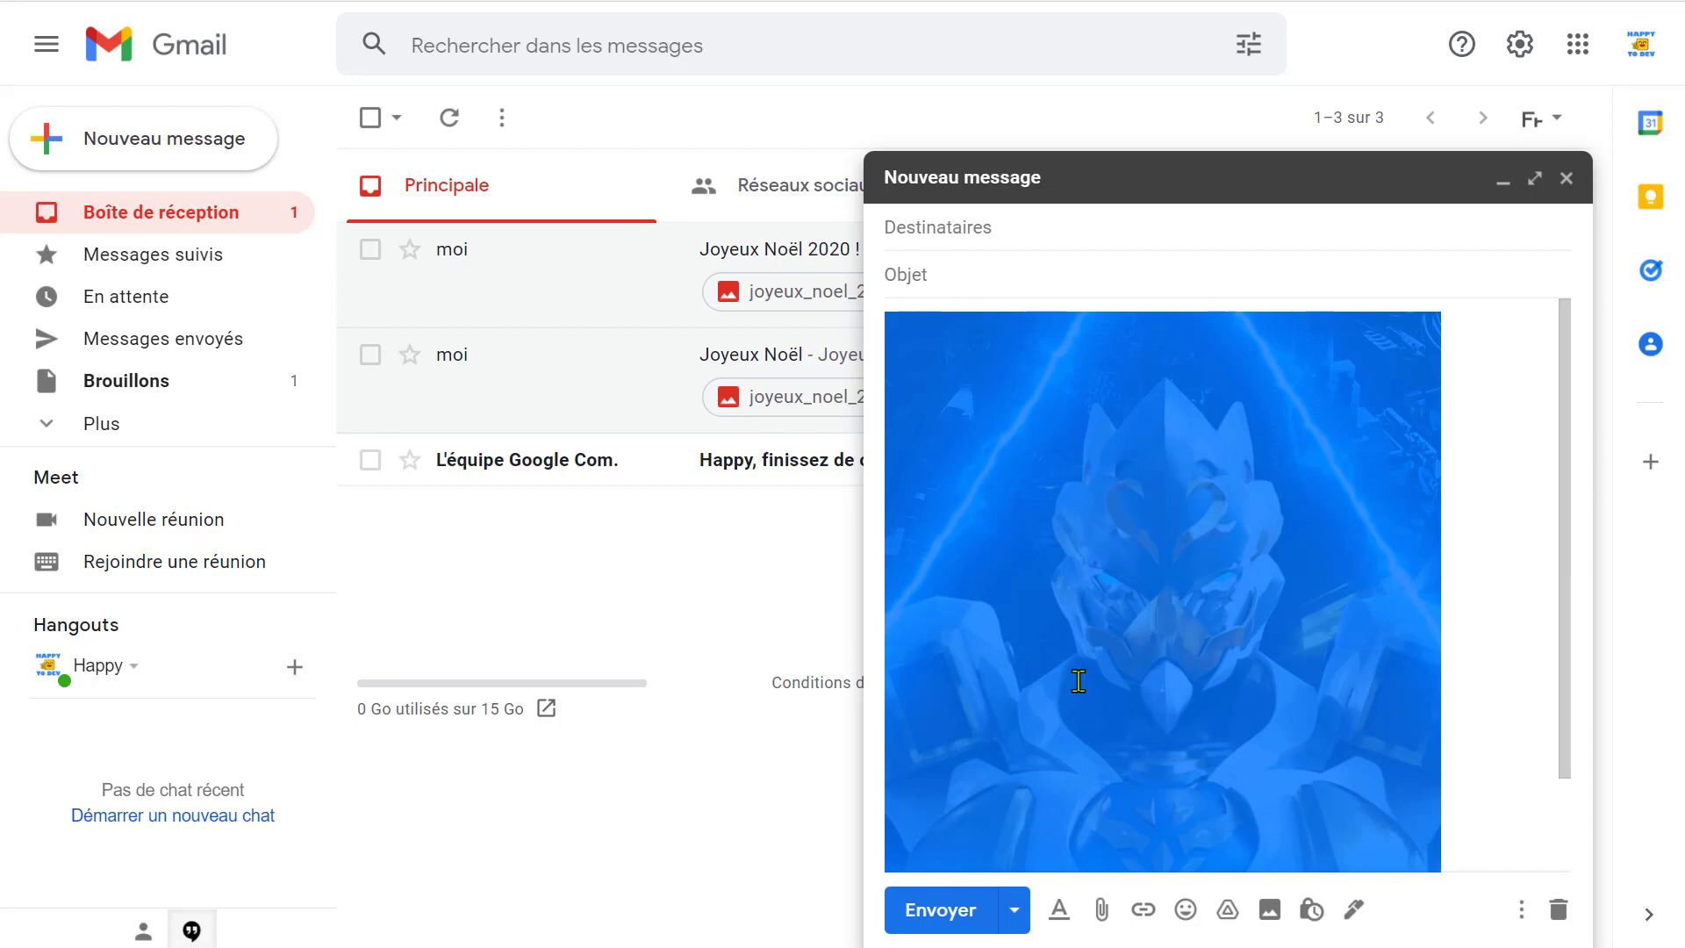
click(1078, 681)
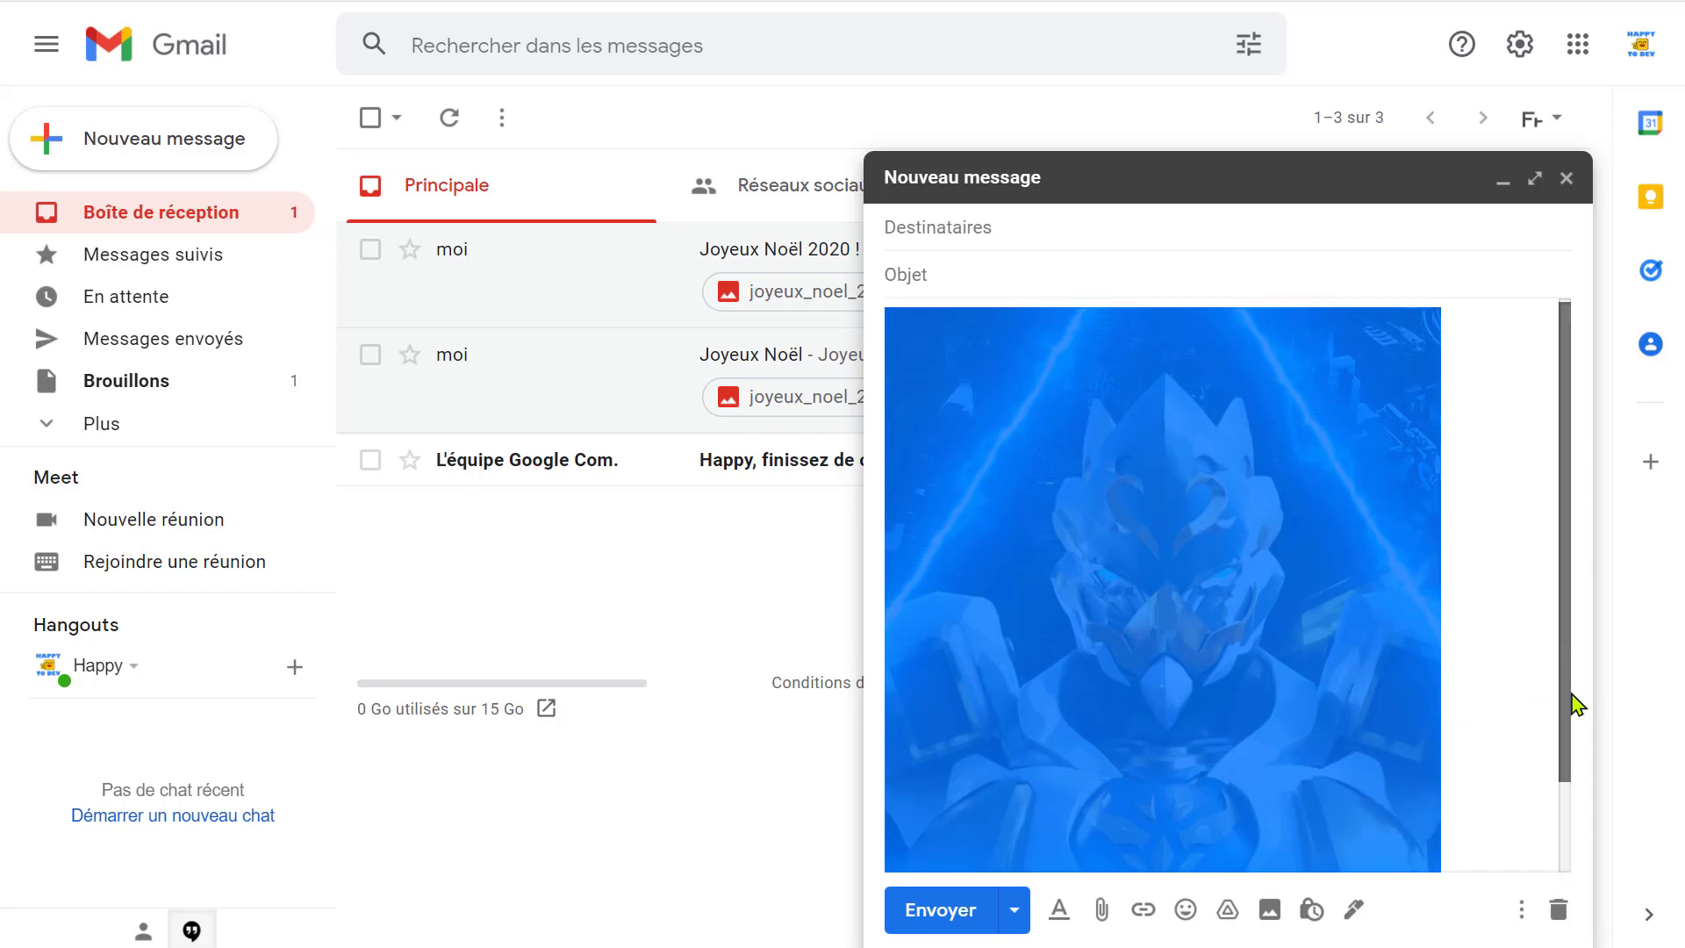
click(1483, 597)
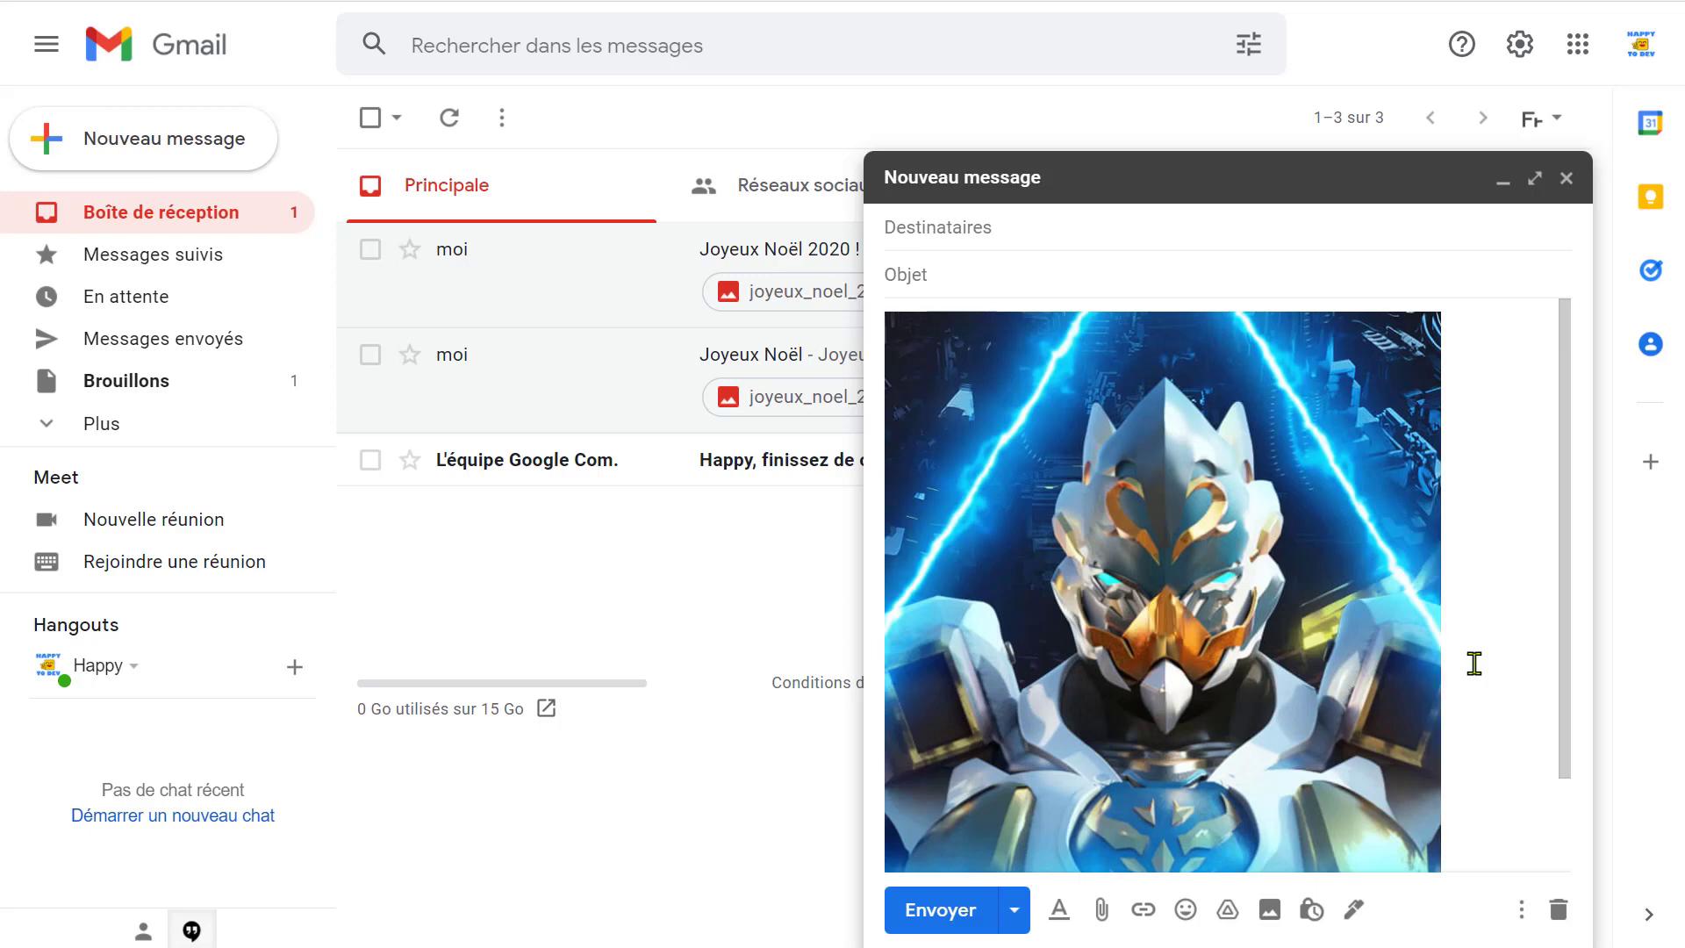
key(ctrl+a)
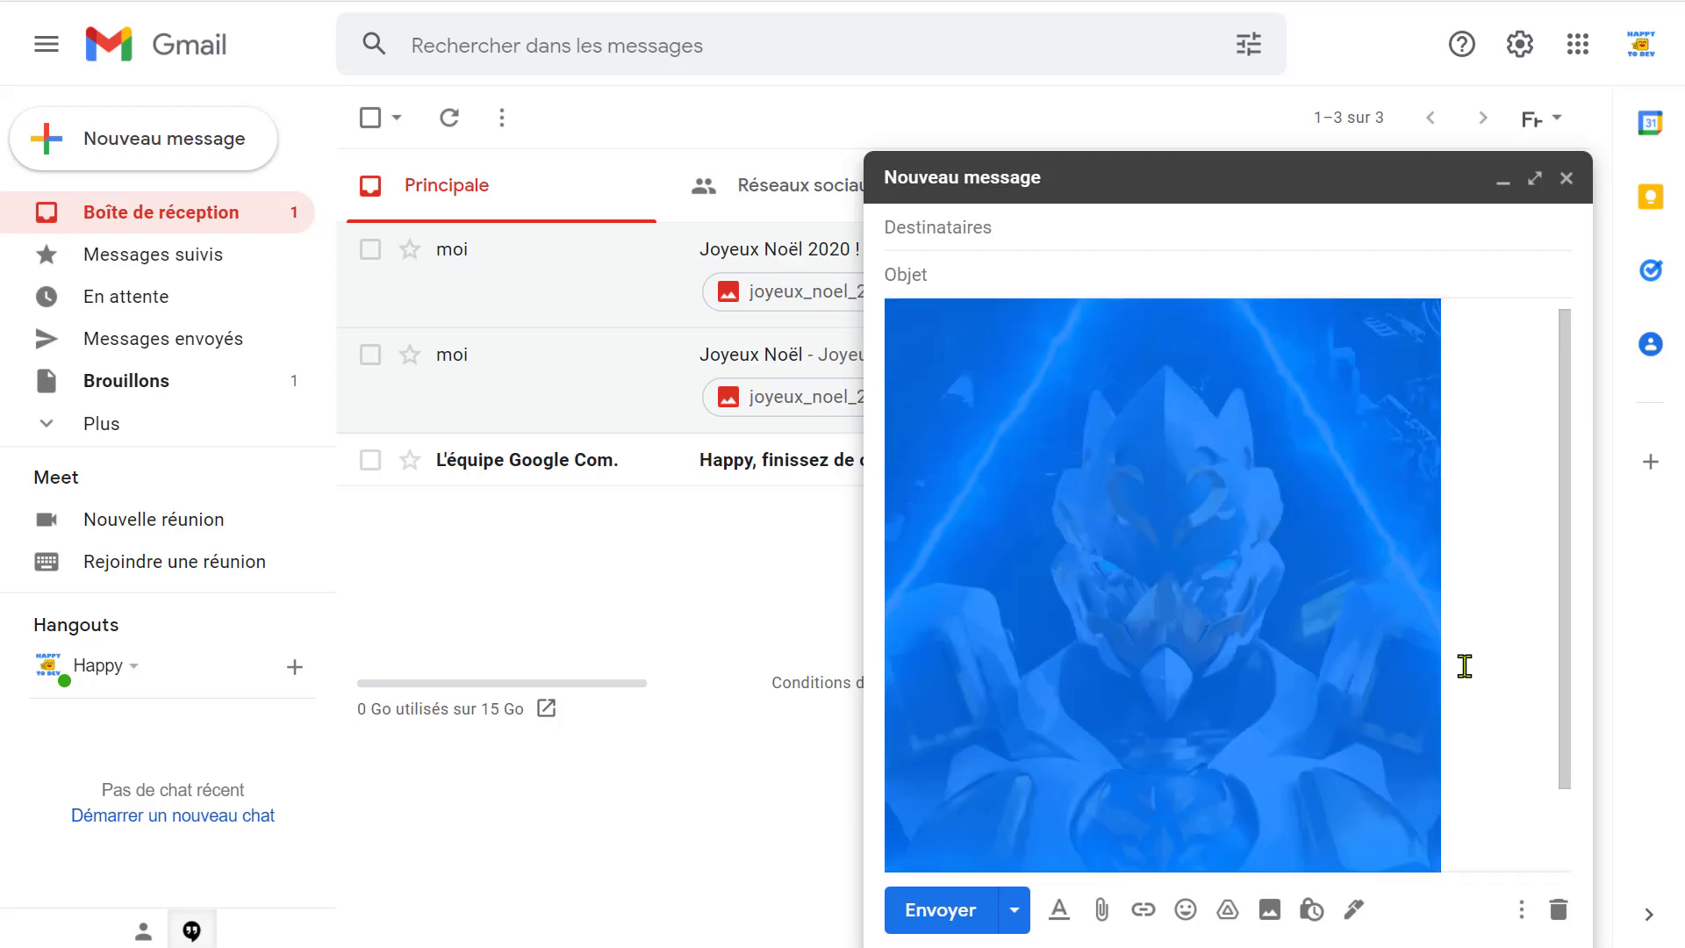
click(1464, 665)
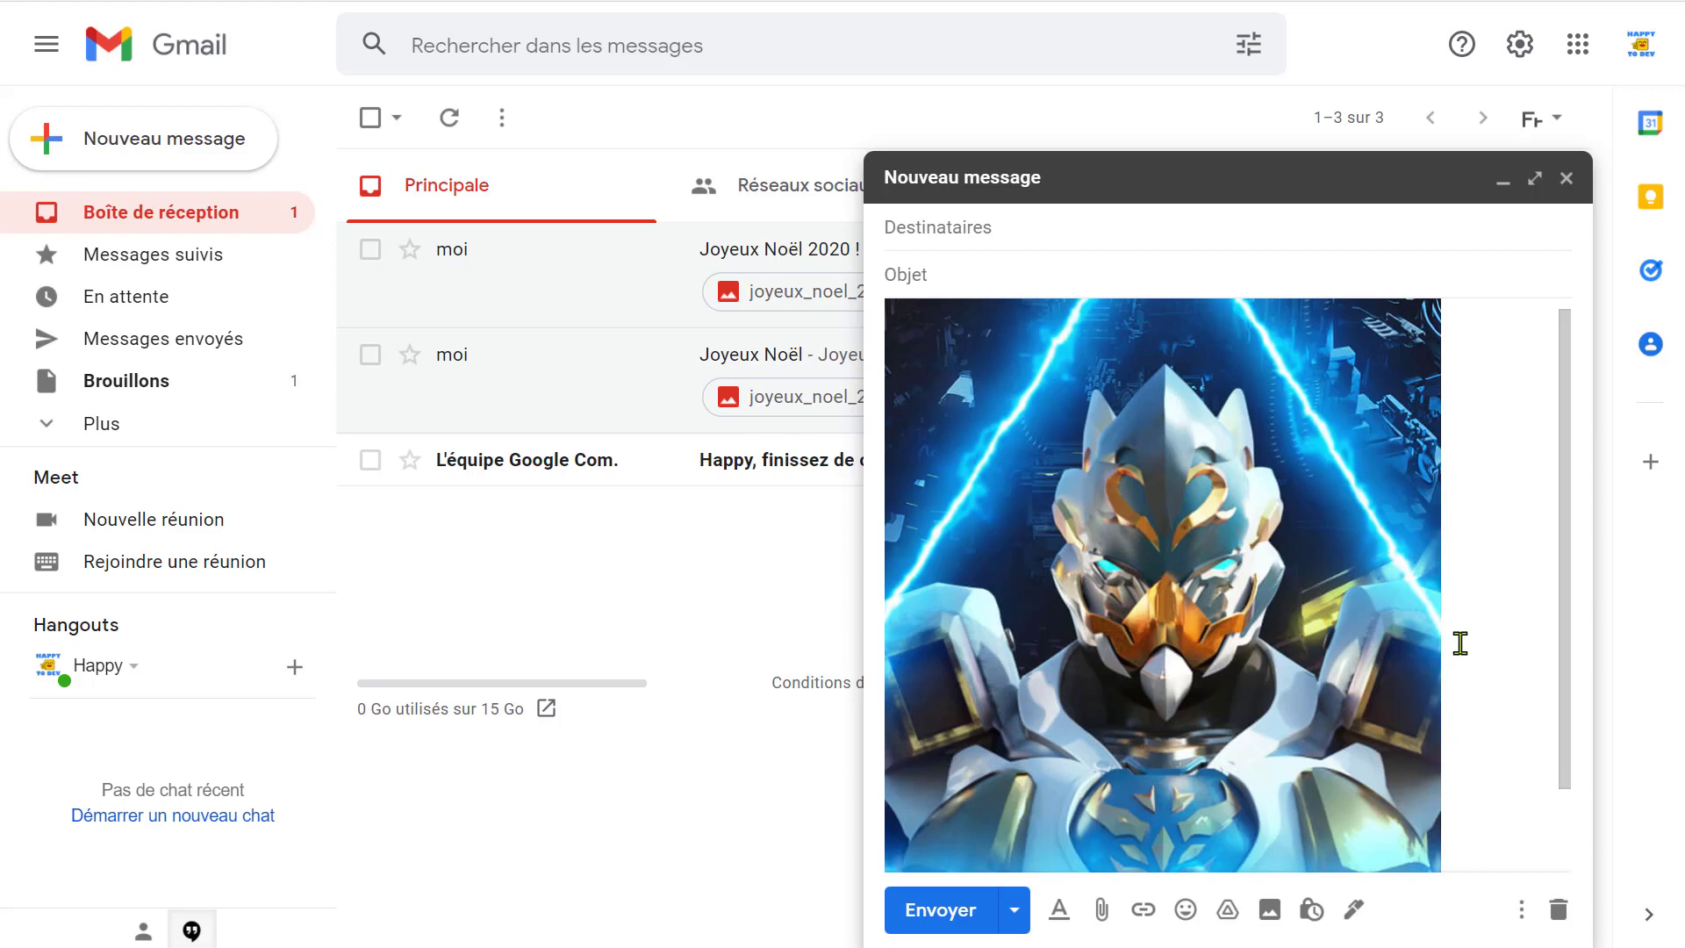
Step: Select the whole message body and turn the inserted image into a link
scroll(1464, 650, down, 1)
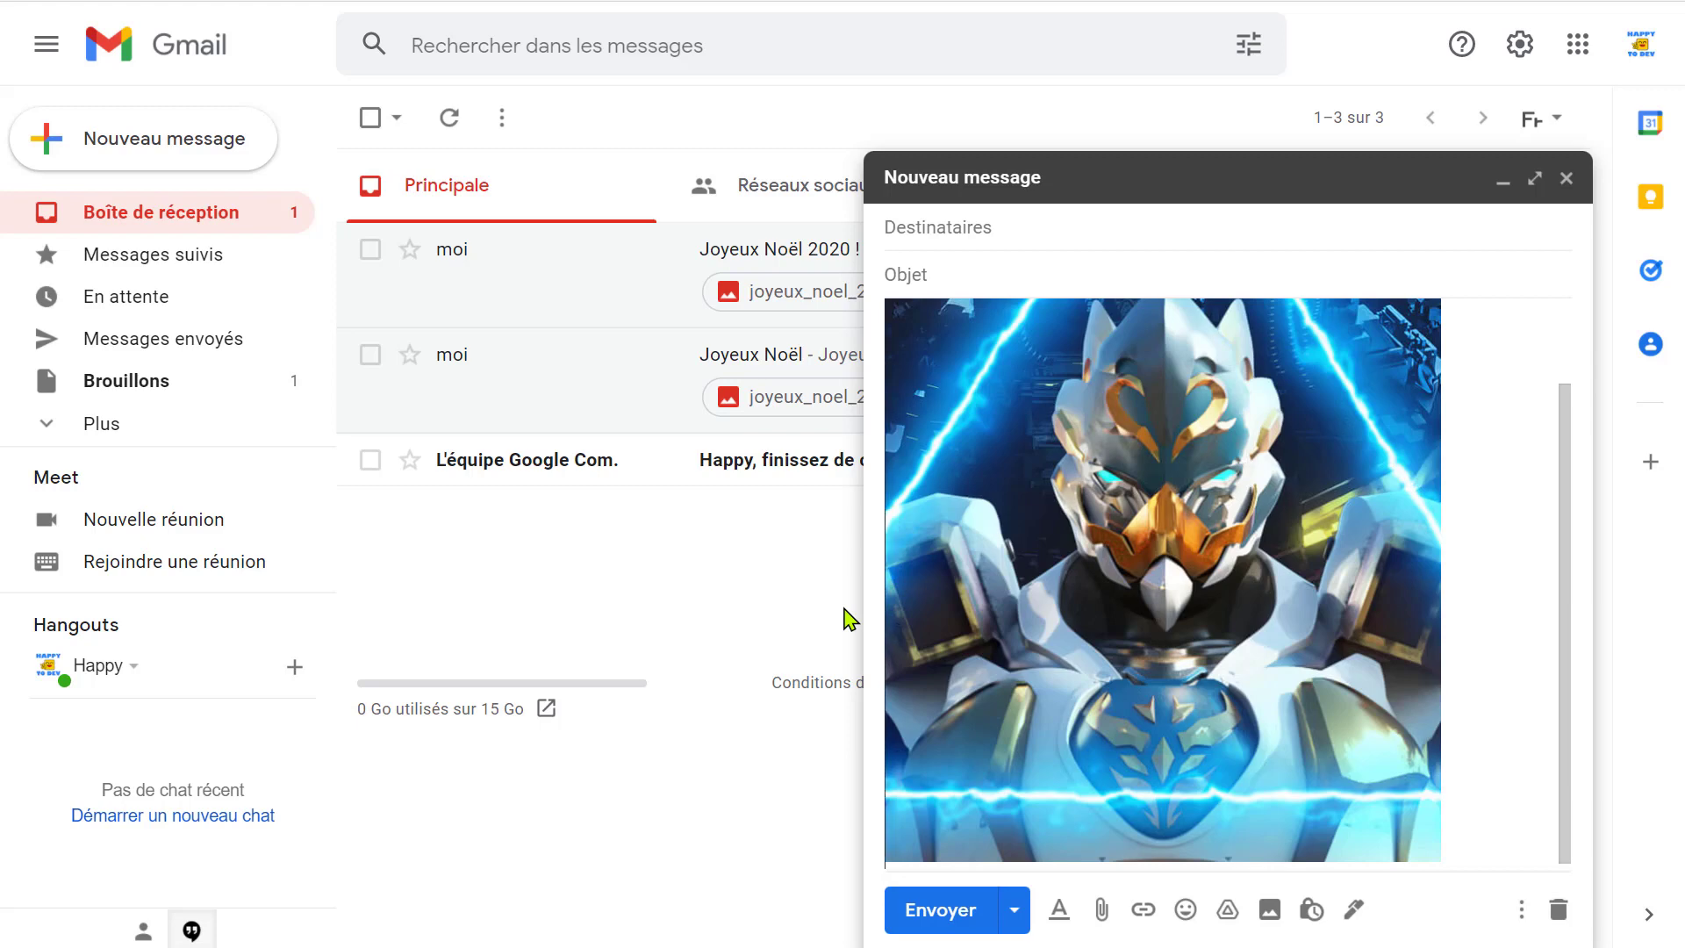
key(ctrl+a)
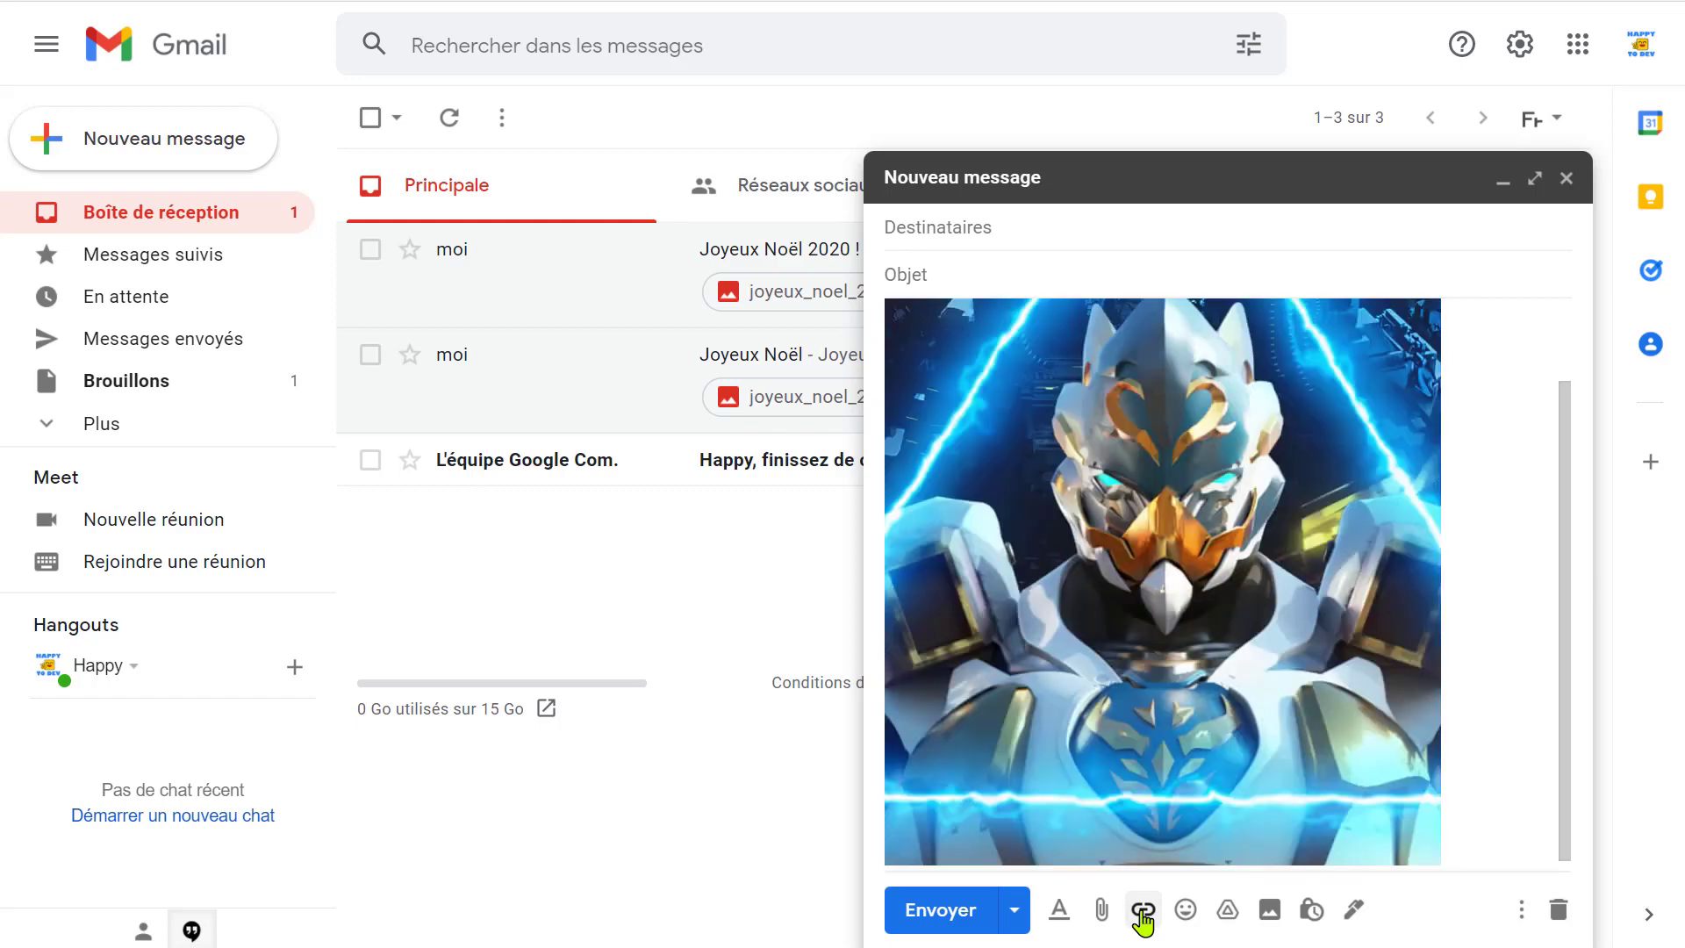
scroll(1136, 702, down, 1)
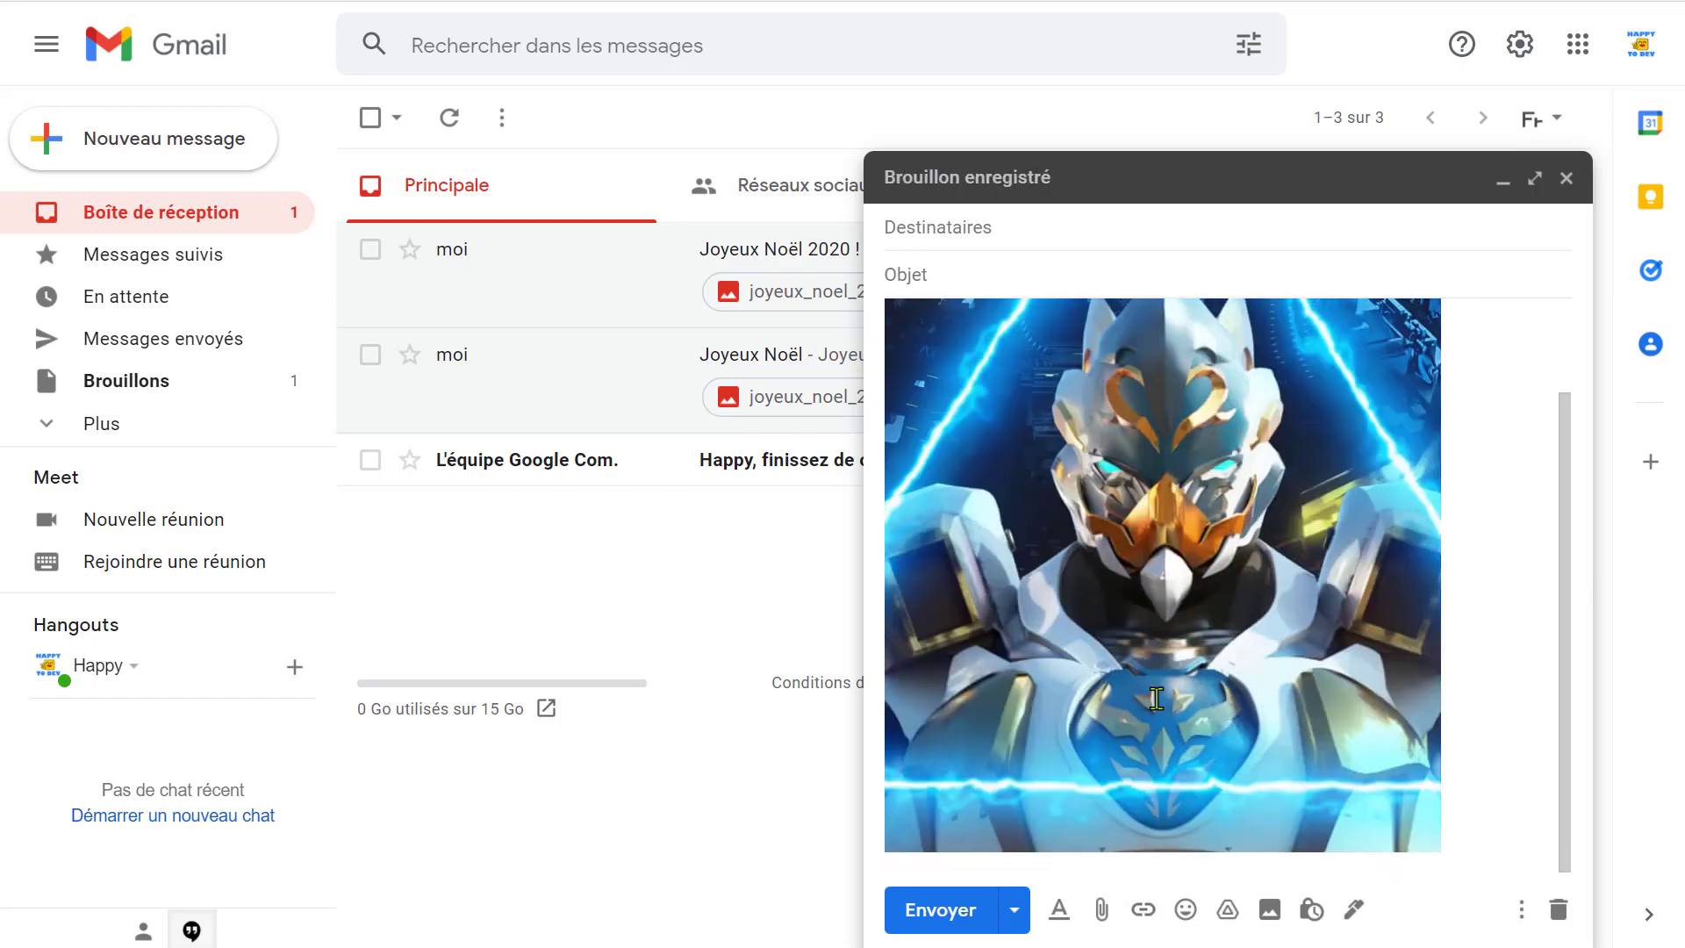
scroll(1157, 699, up, 1)
scroll(1145, 672, down, 1)
click(1177, 650)
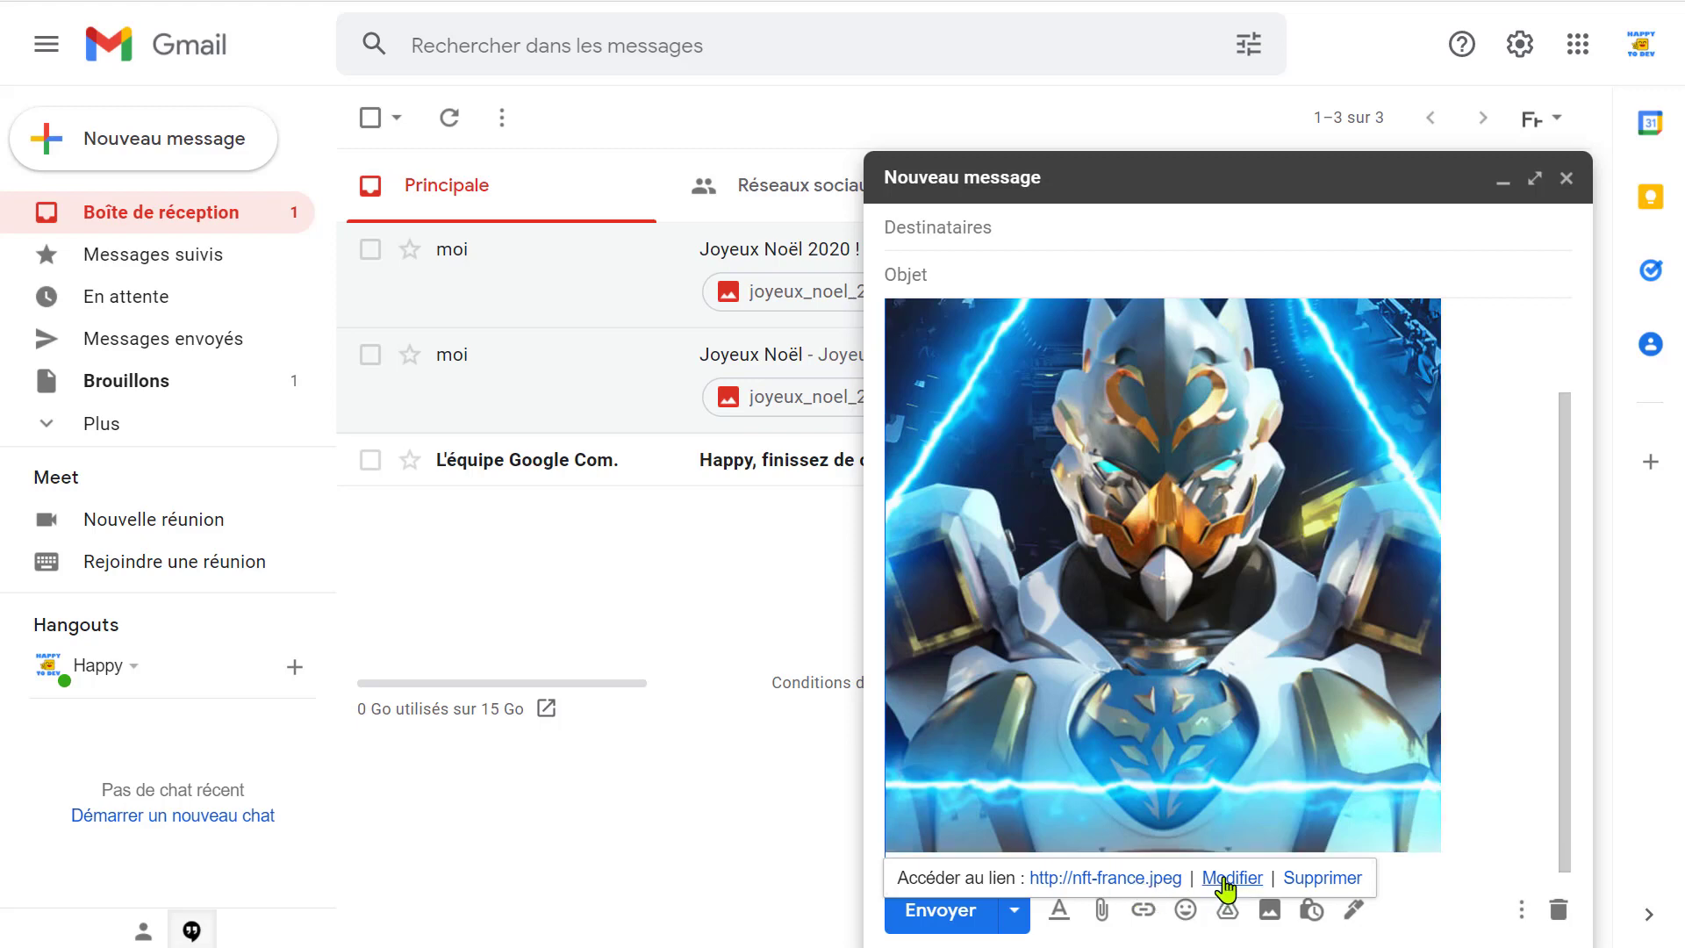
click(1222, 878)
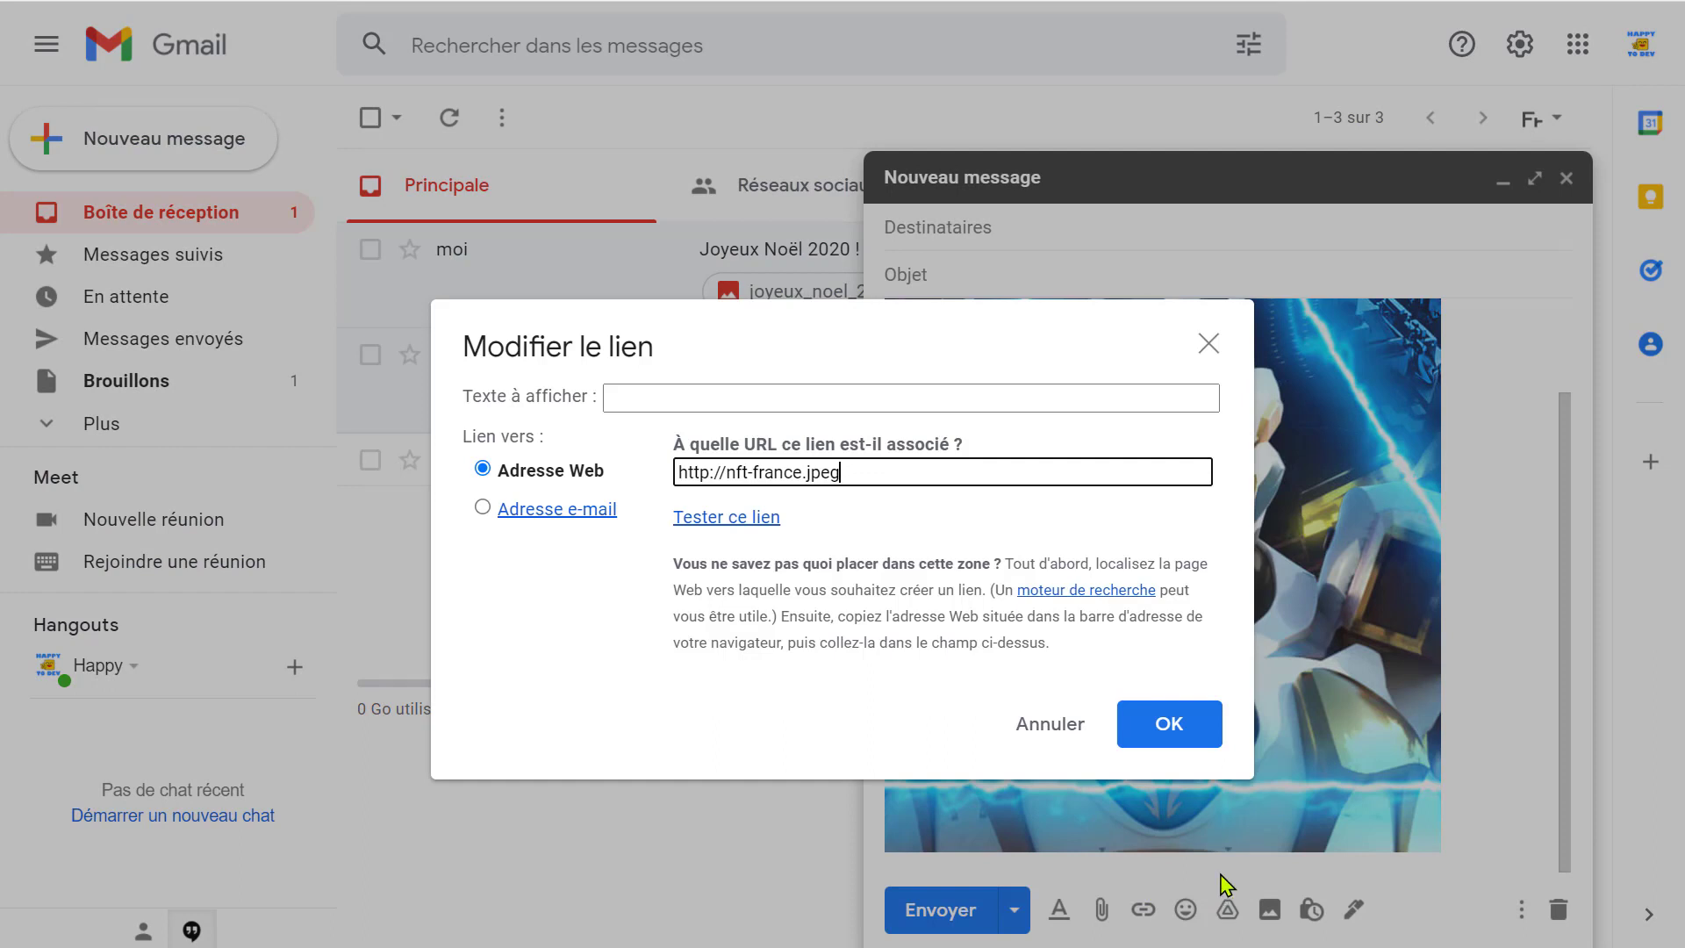
key(ctrl+a)
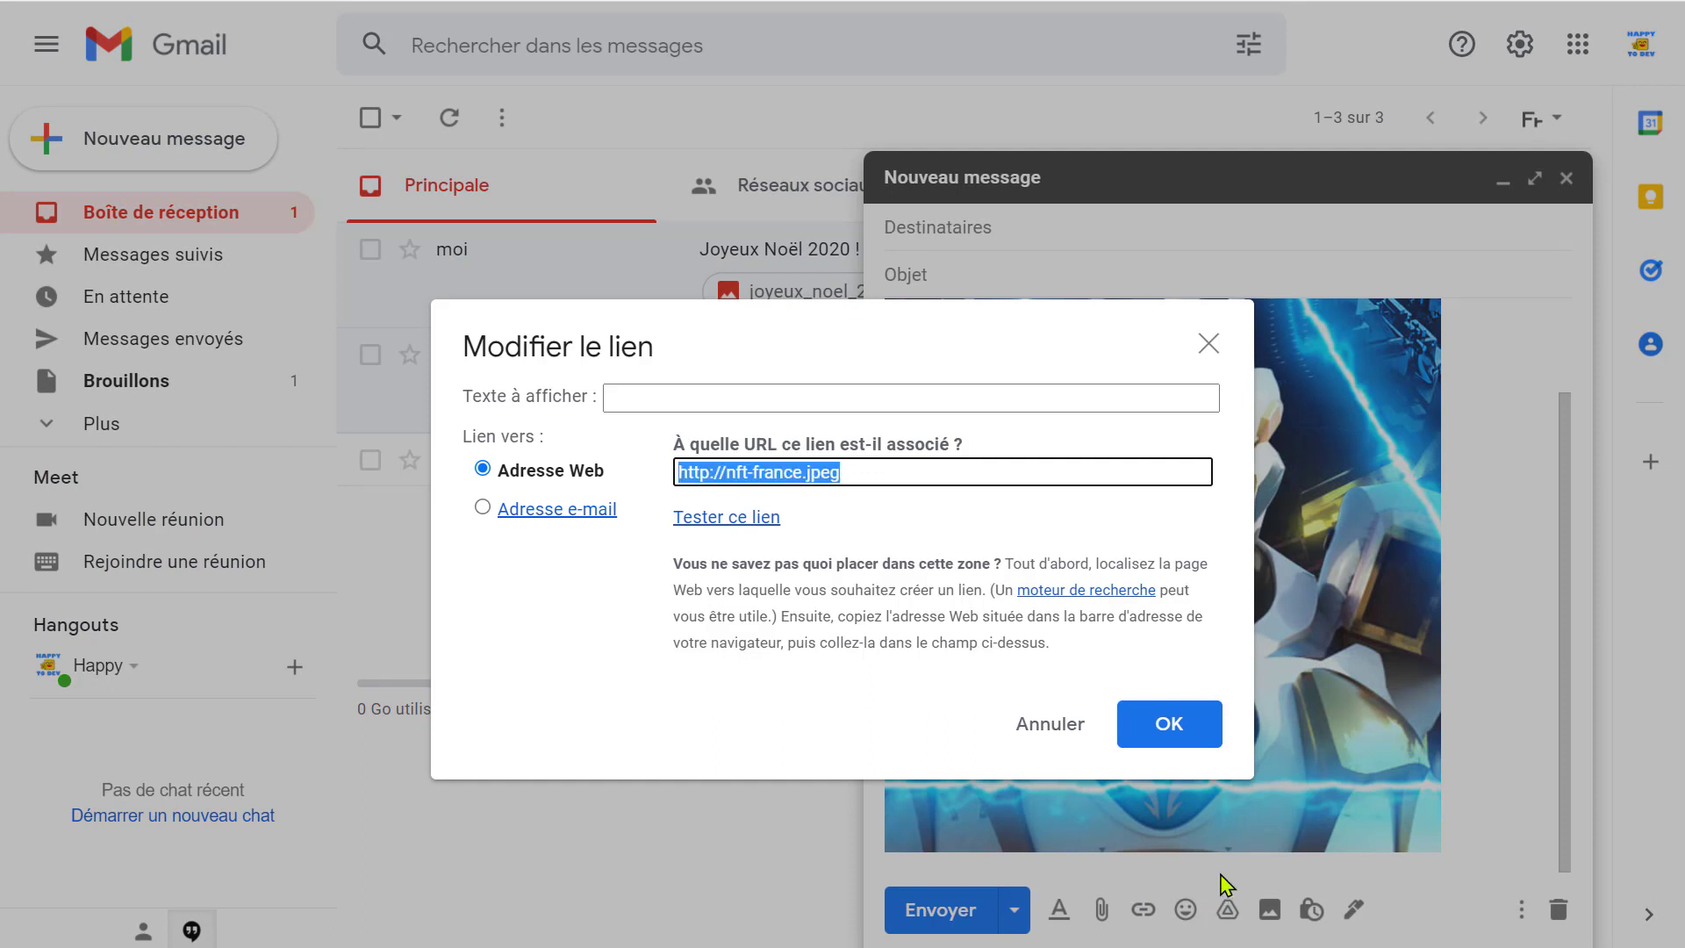
text(www.)
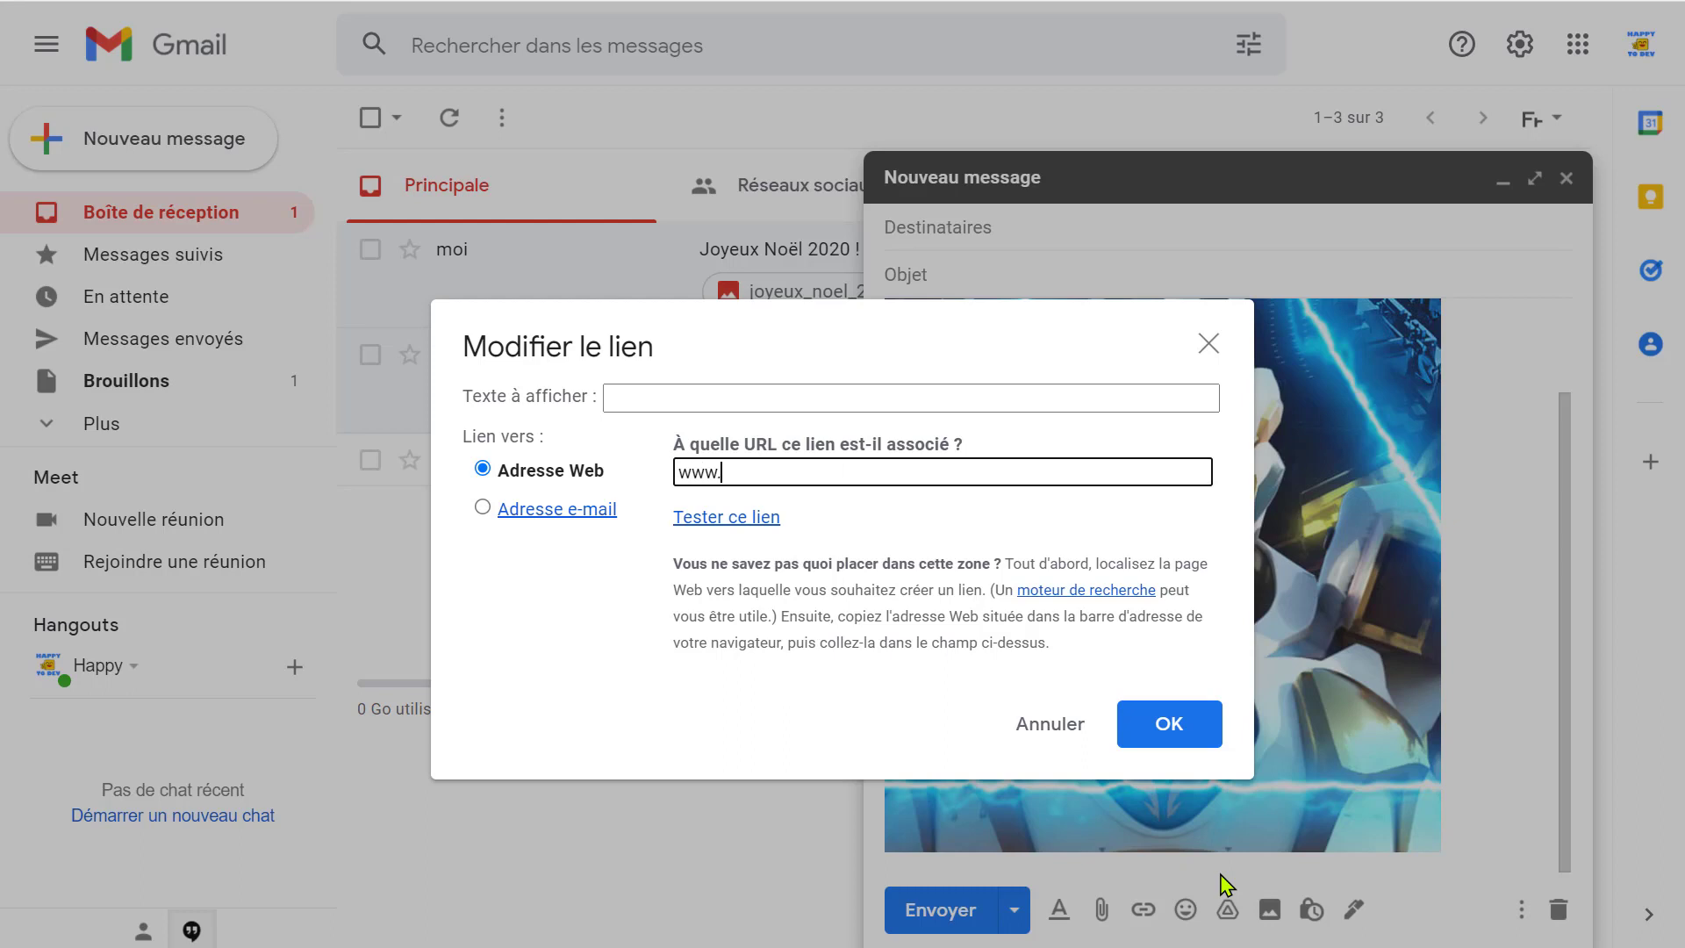
text(itanea.fr)
click(1159, 734)
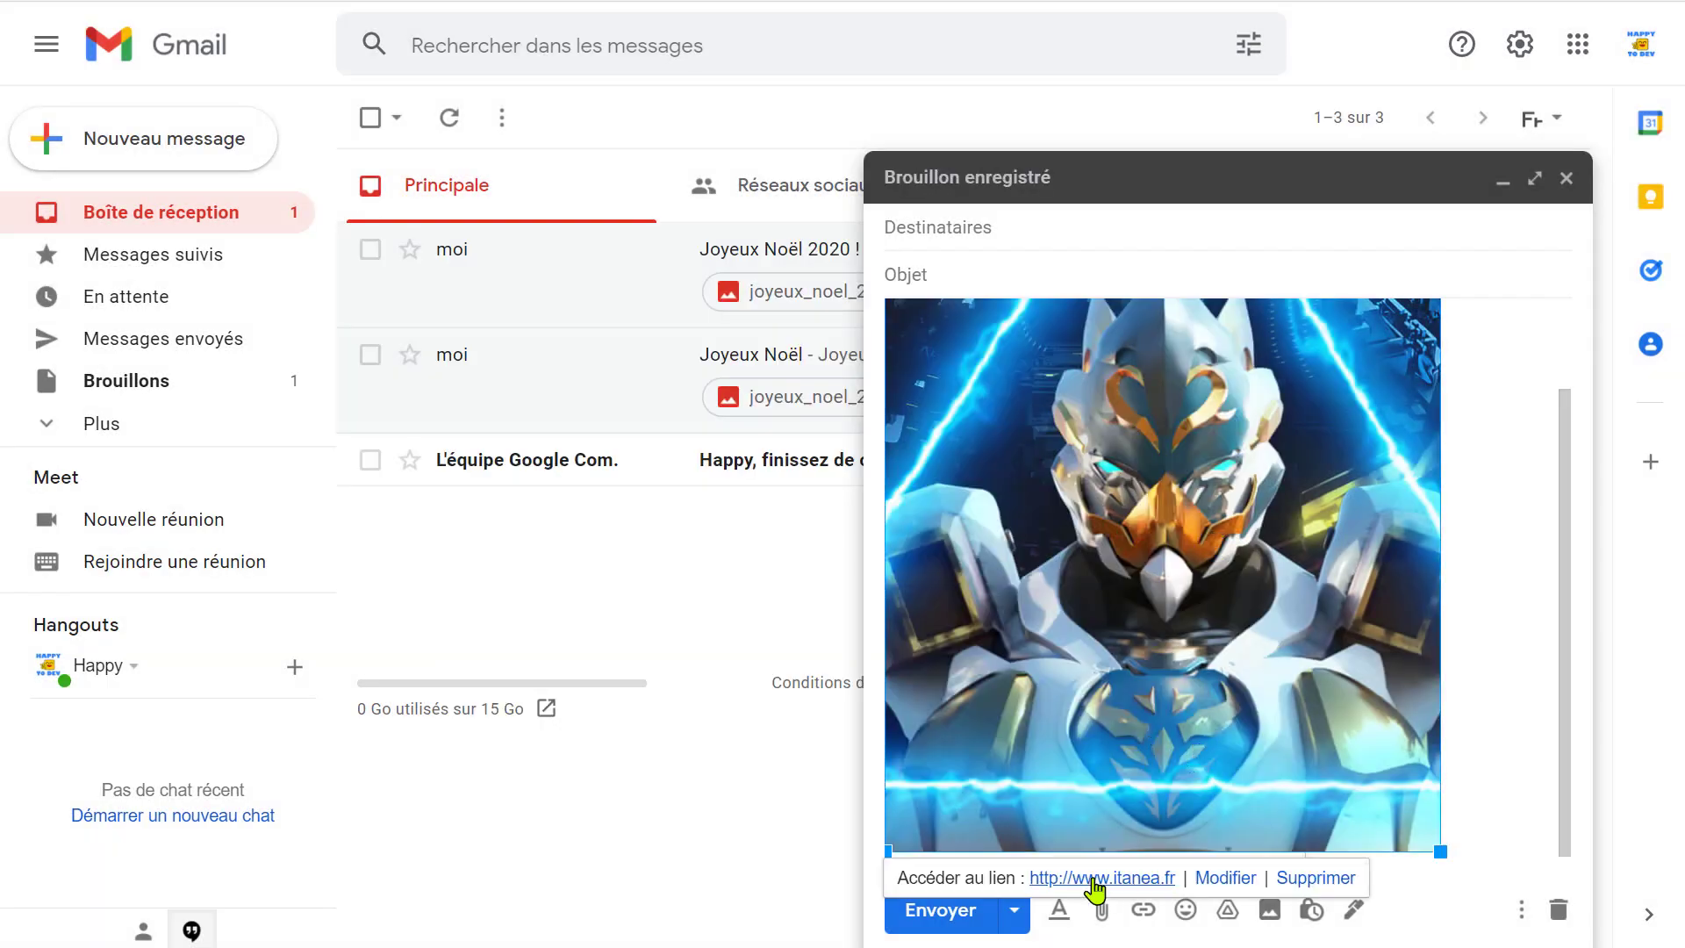
Step: Address the message to the account's own e-mail by choosing the suggested contact
click(1030, 233)
text(h)
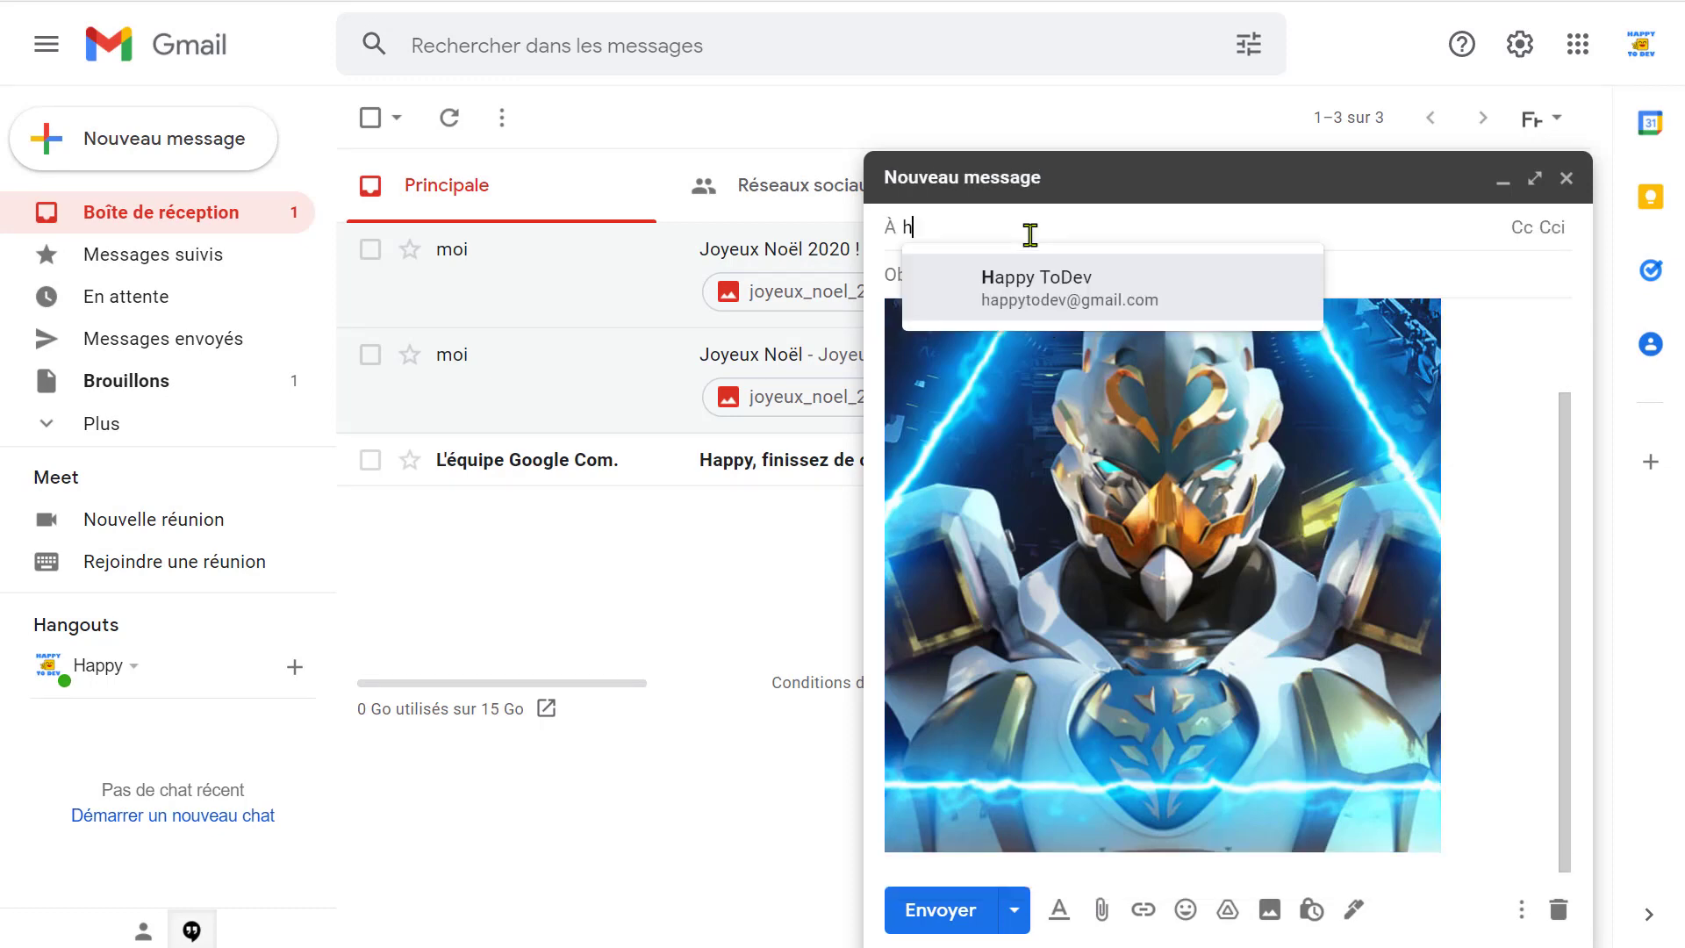
text(app)
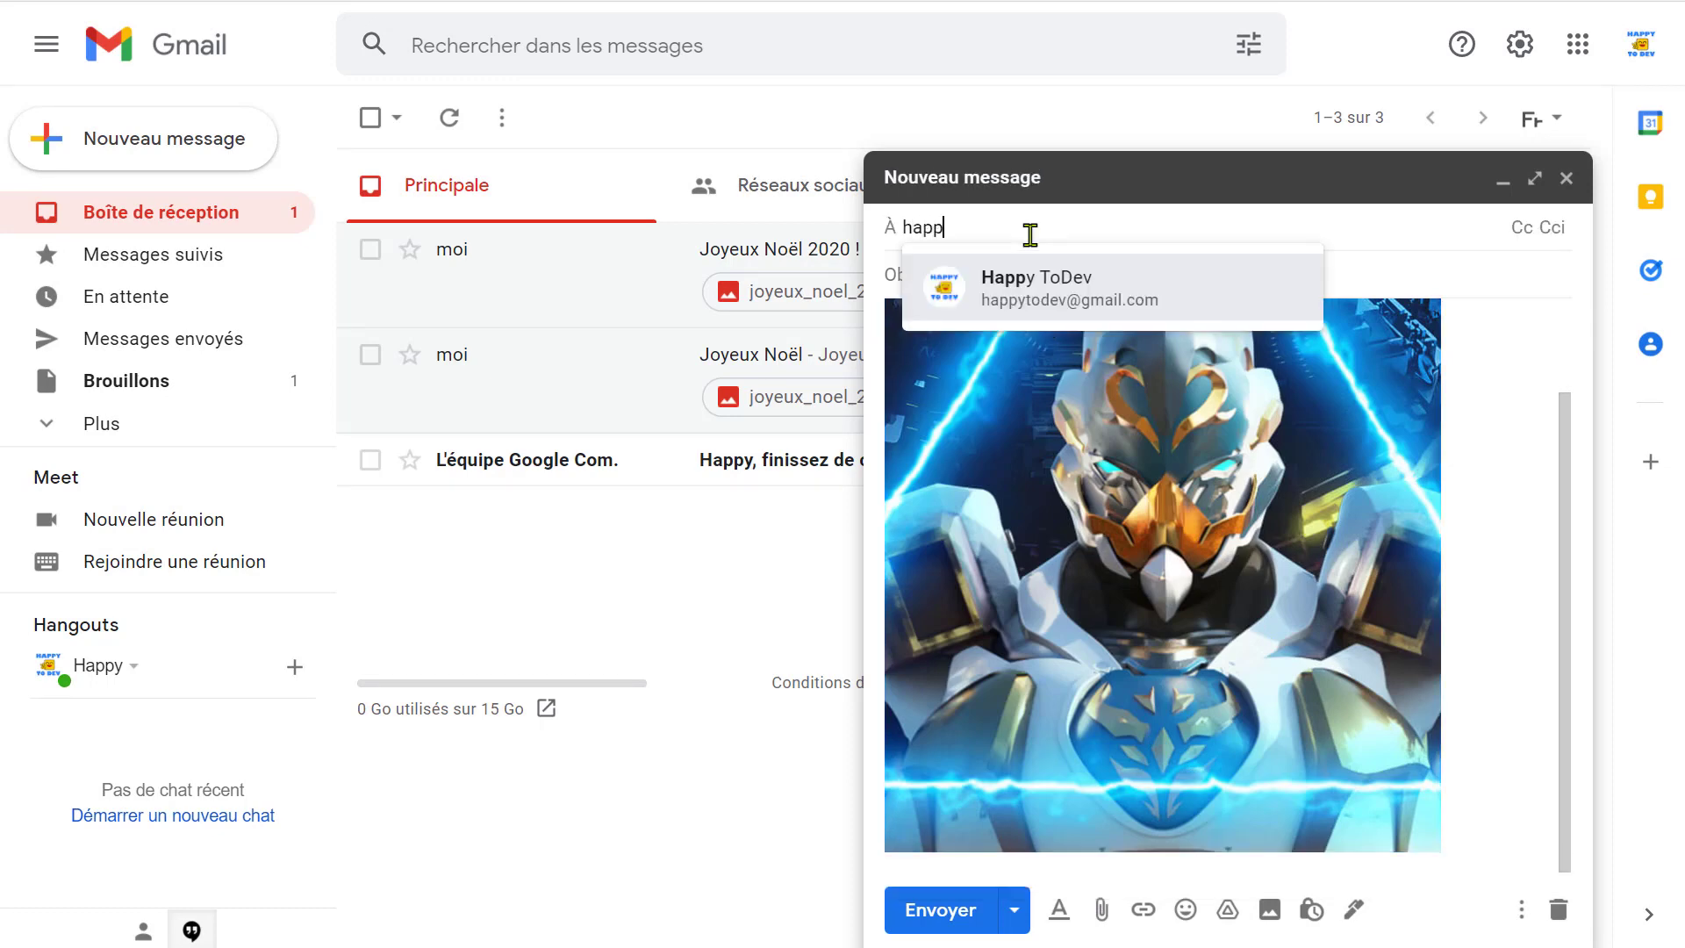
click(1053, 309)
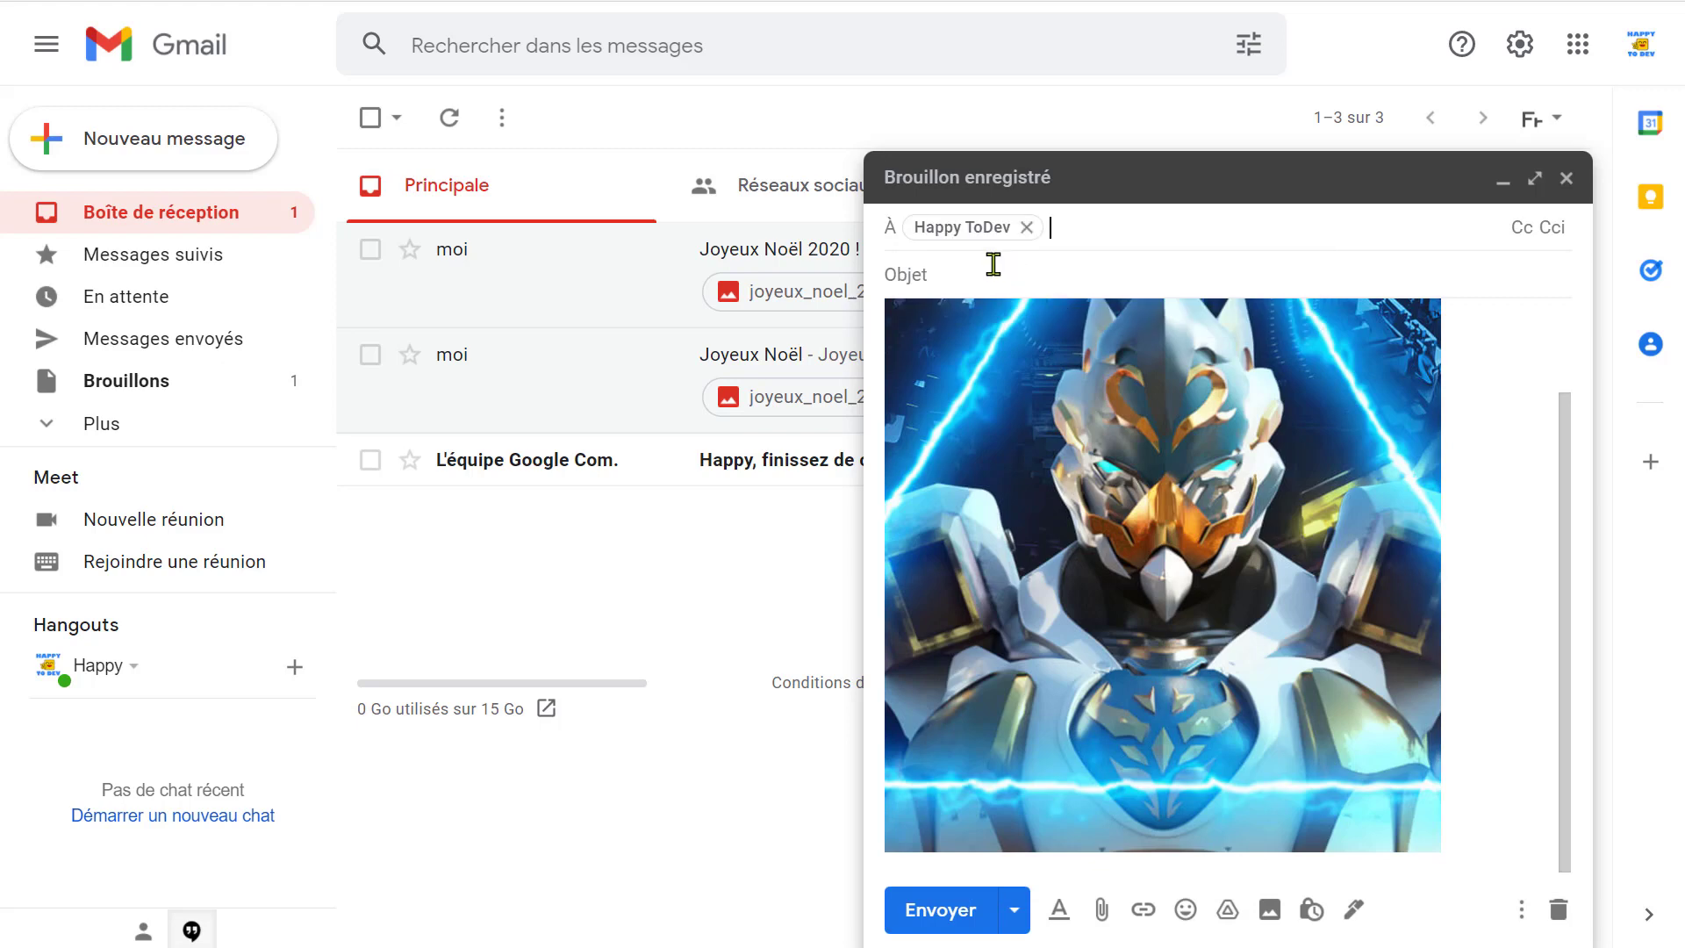
Step: Set the subject to "Test d'image avec un lien cliquable" and send the message
text(Tes)
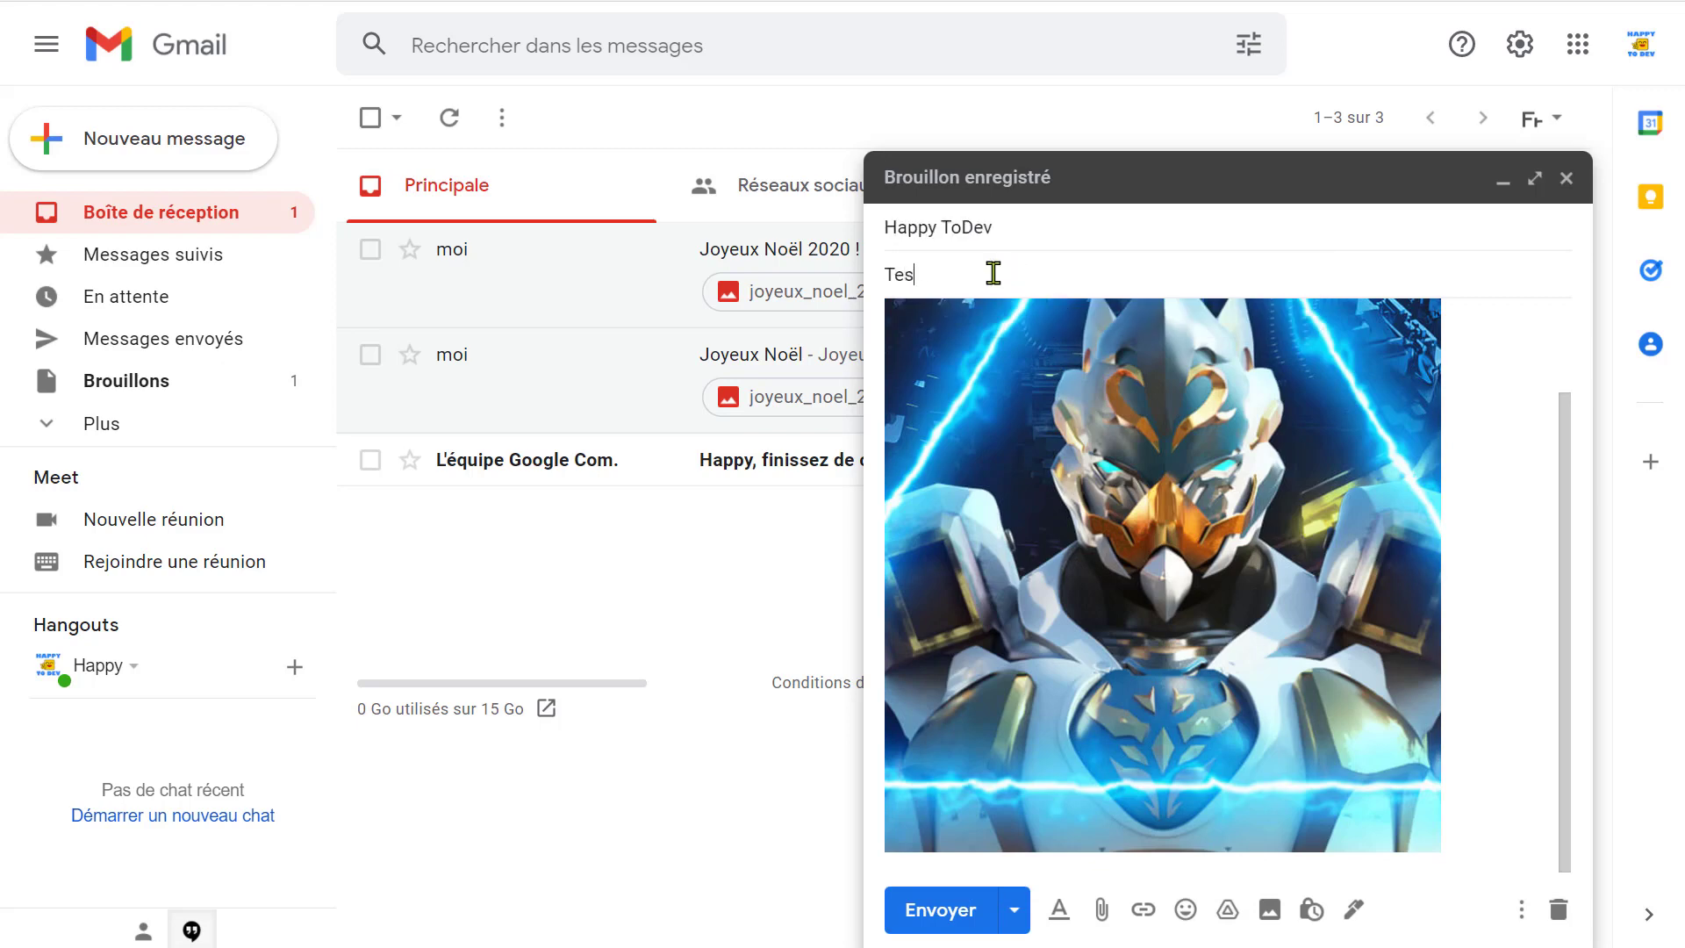
text(t d'ima)
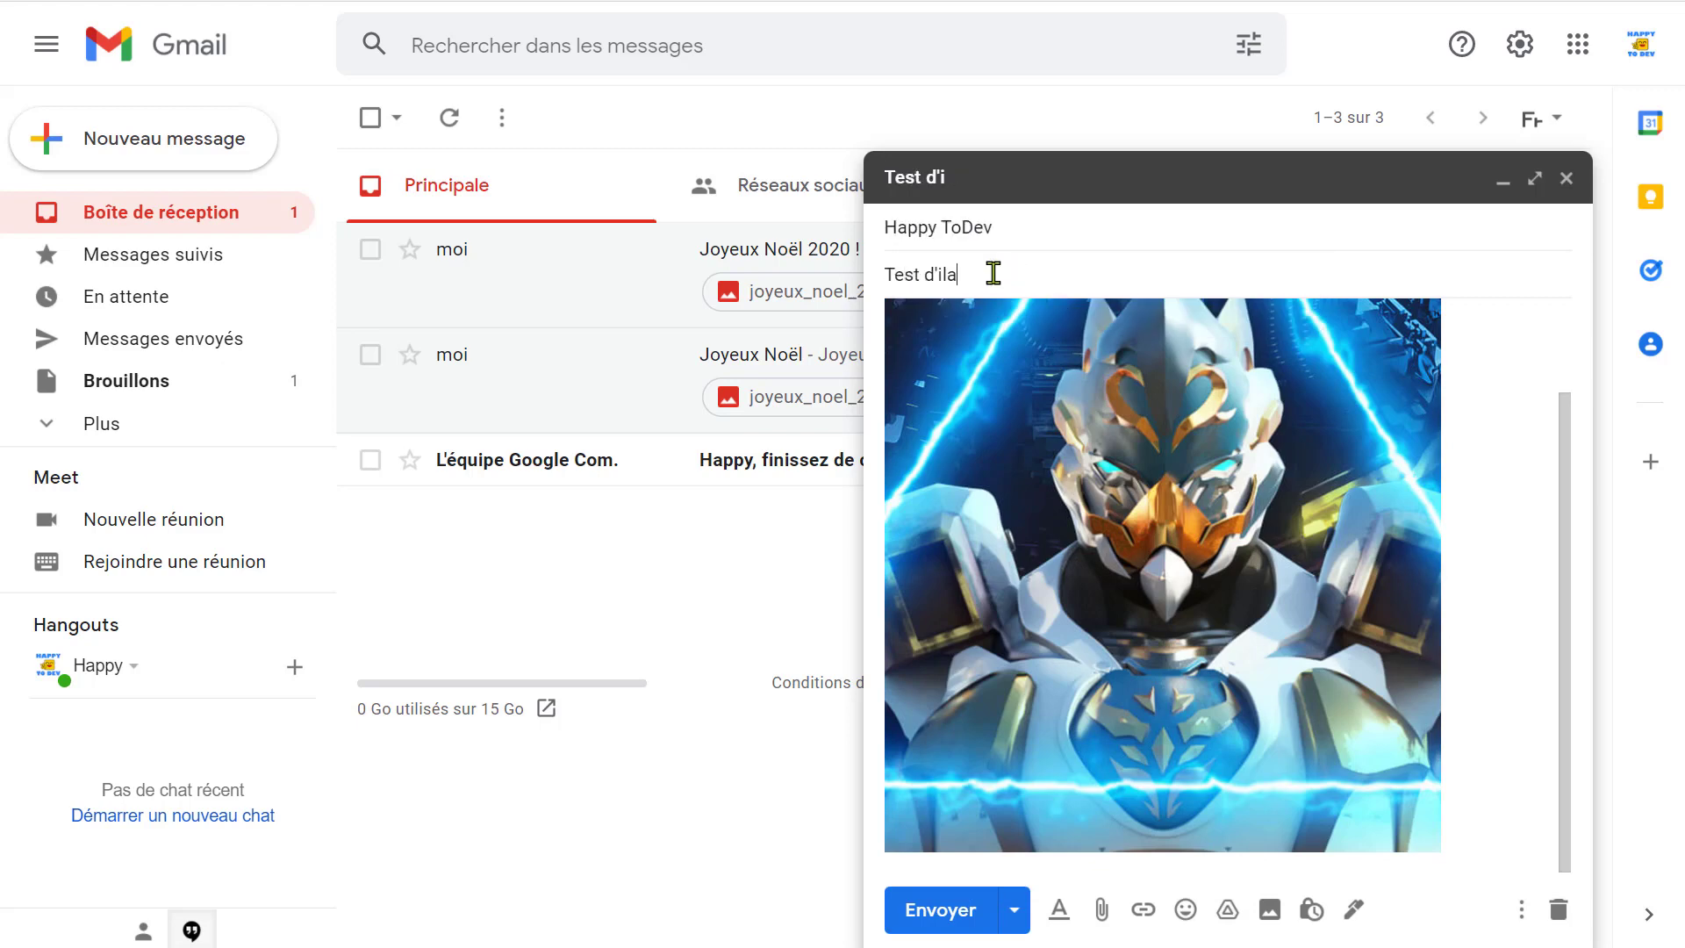
key(BackSpace)
text(mages avec un lien cliquable)
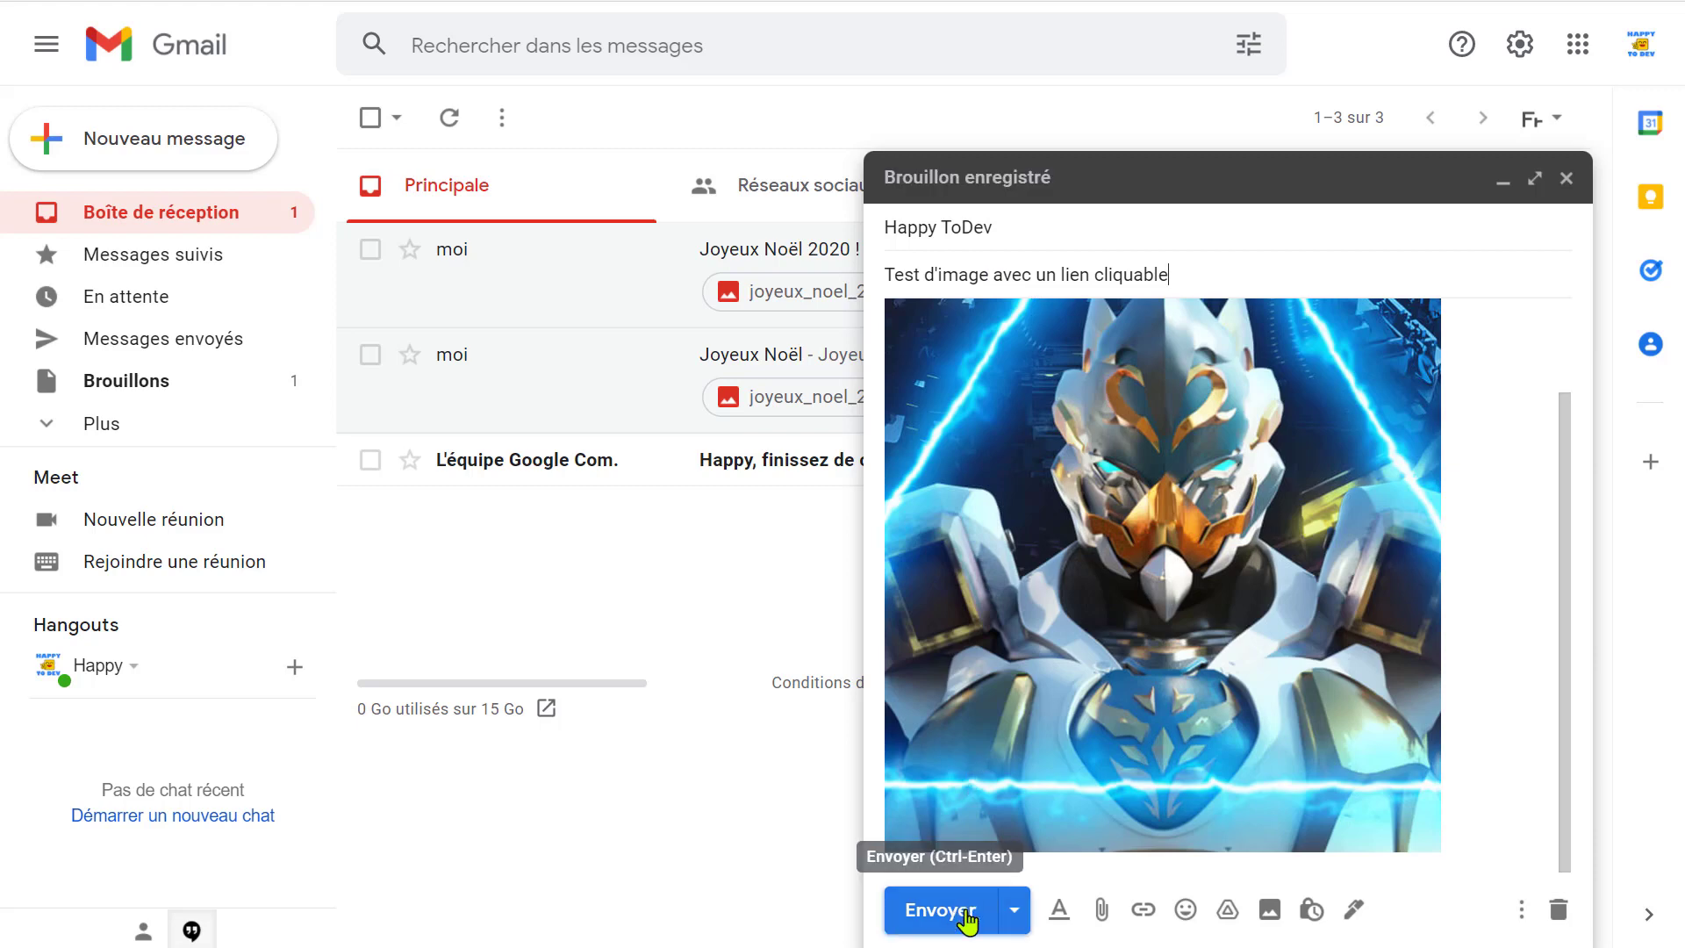
click(939, 910)
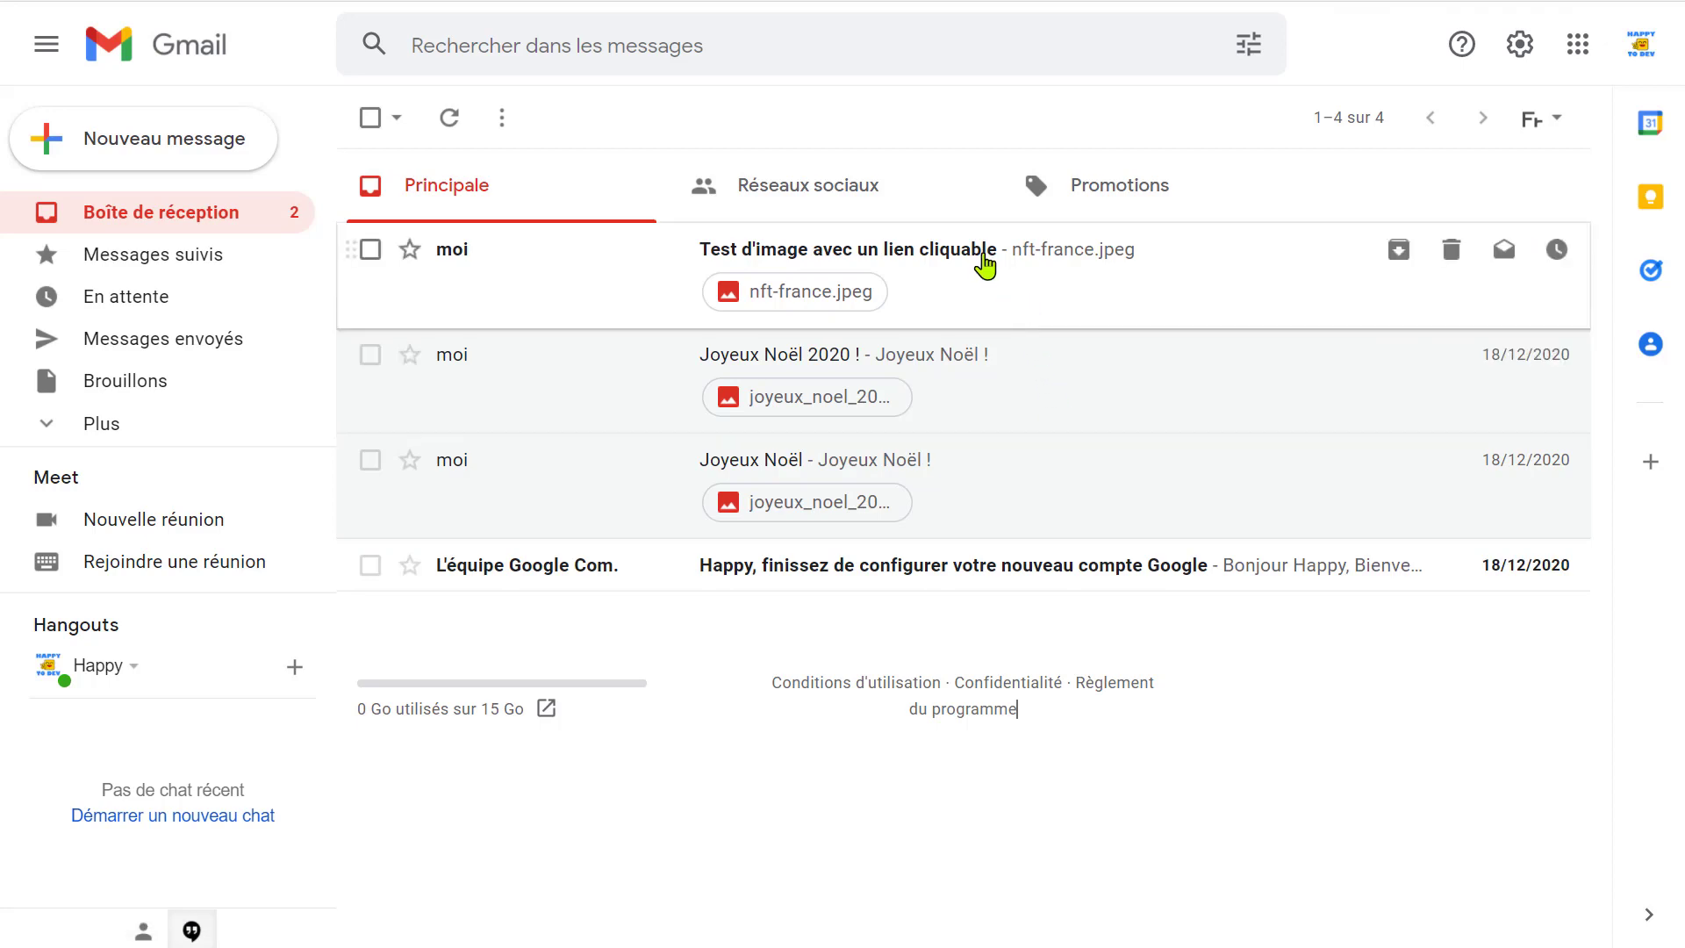
Step: Open the received message "Test d'image avec un lien cliquable" and follow the link on its image
click(985, 263)
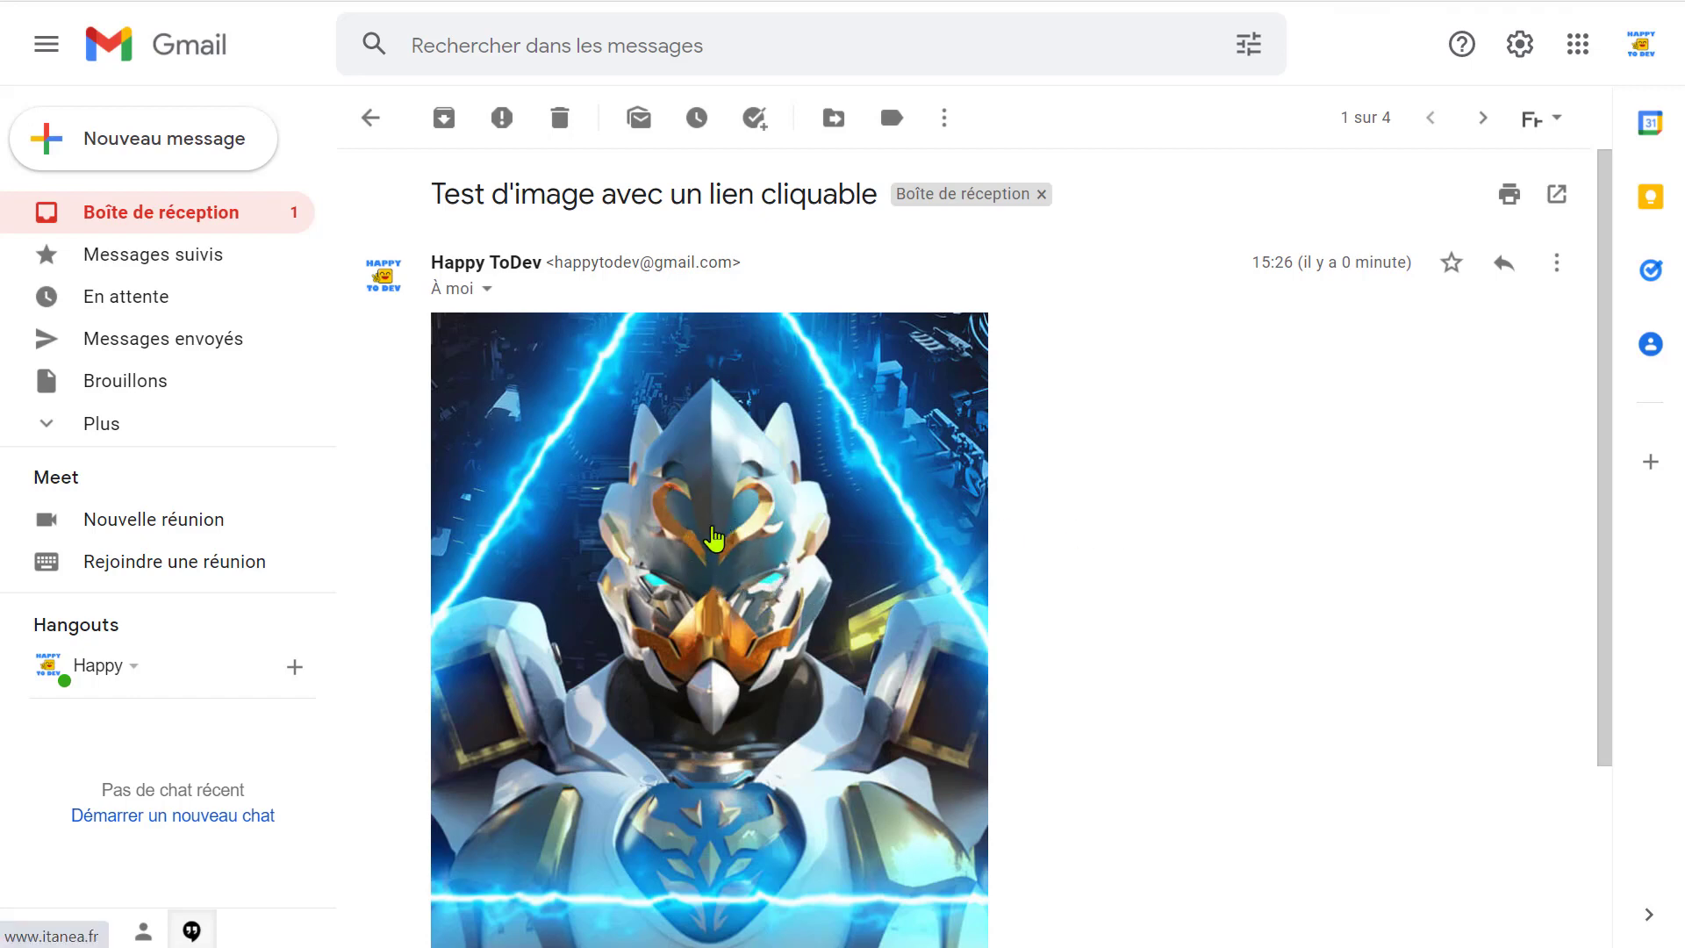
click(711, 574)
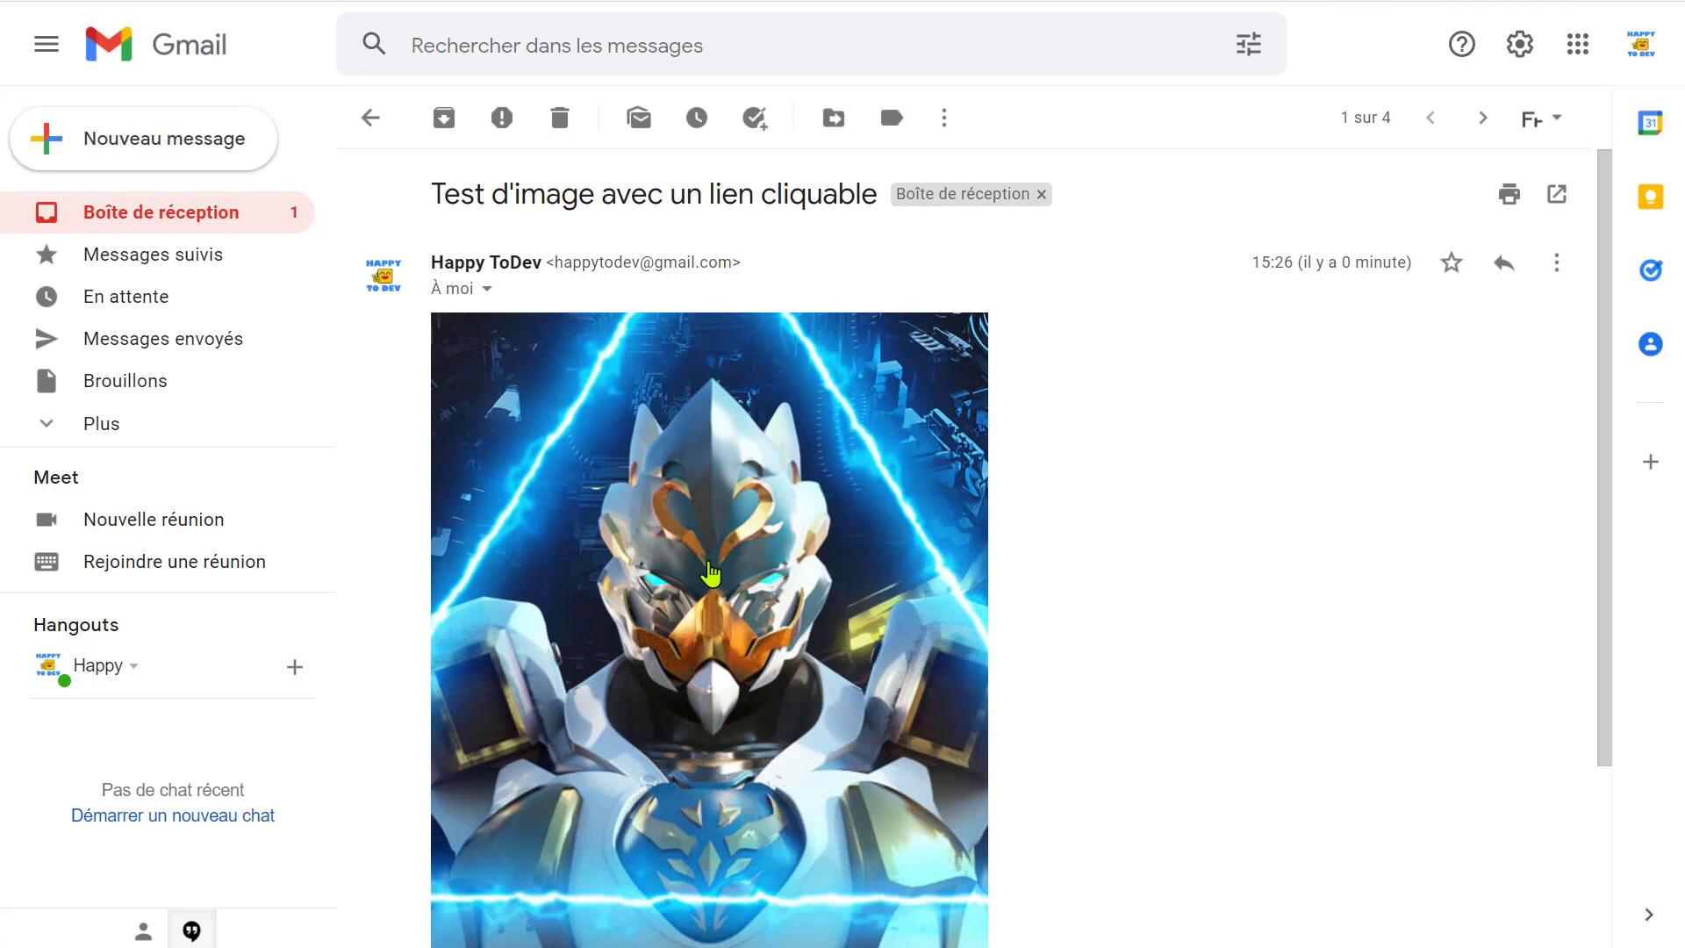